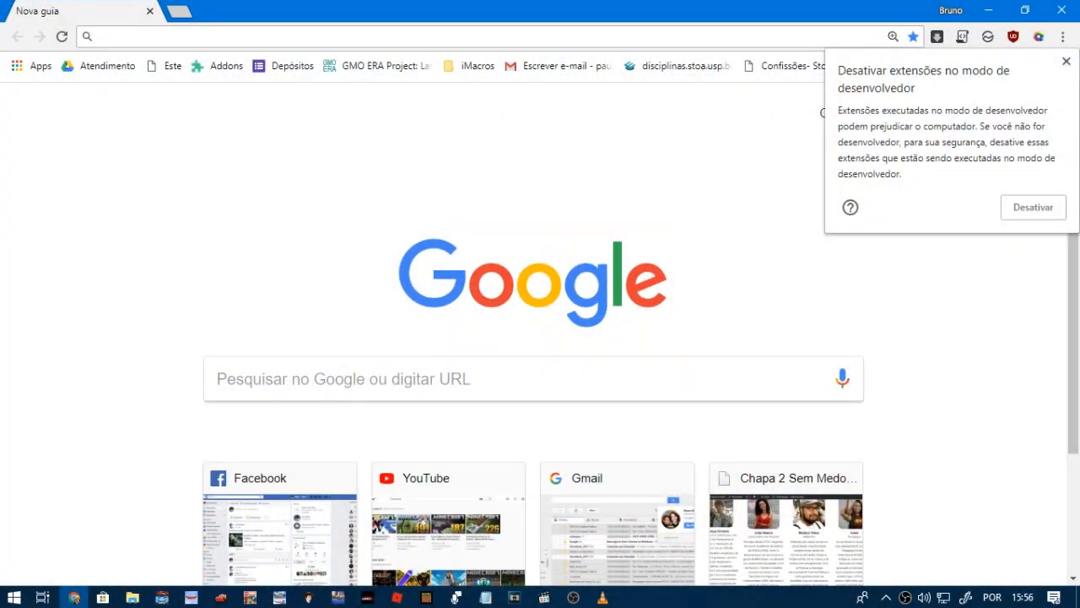
Dismiss the developer-mode extensions warning and launch Restlet Client without an account
left_click(1067, 61)
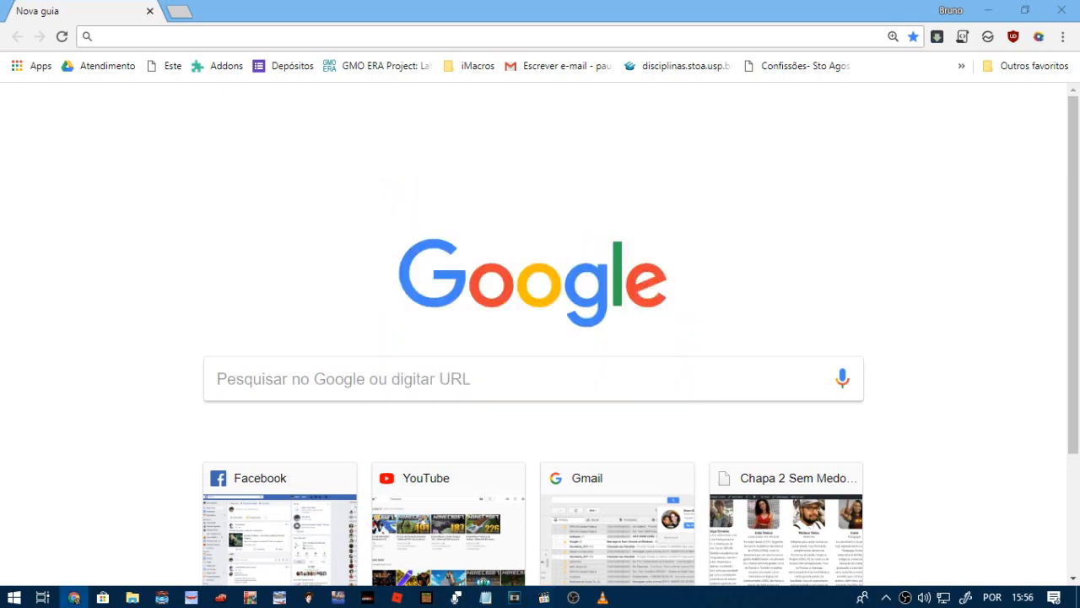
type("rest")
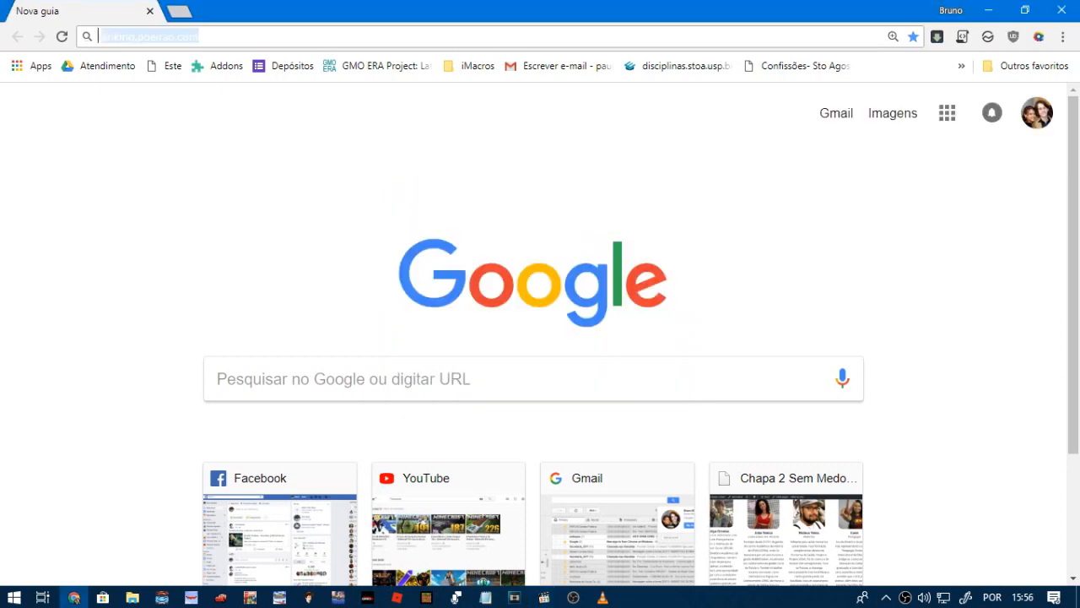
key("Down")
key("Return")
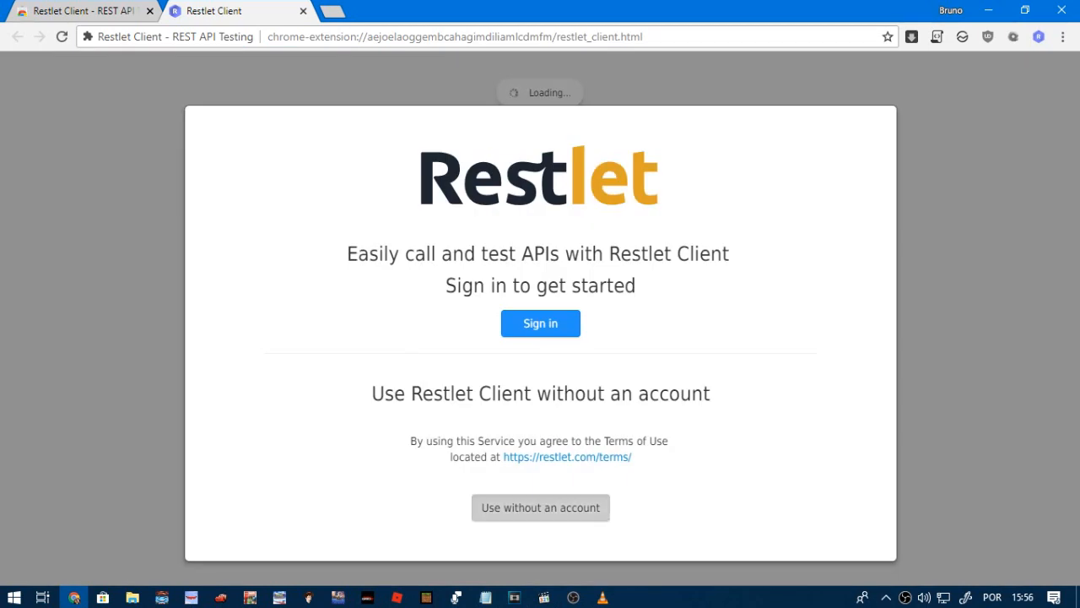
left_click(540, 508)
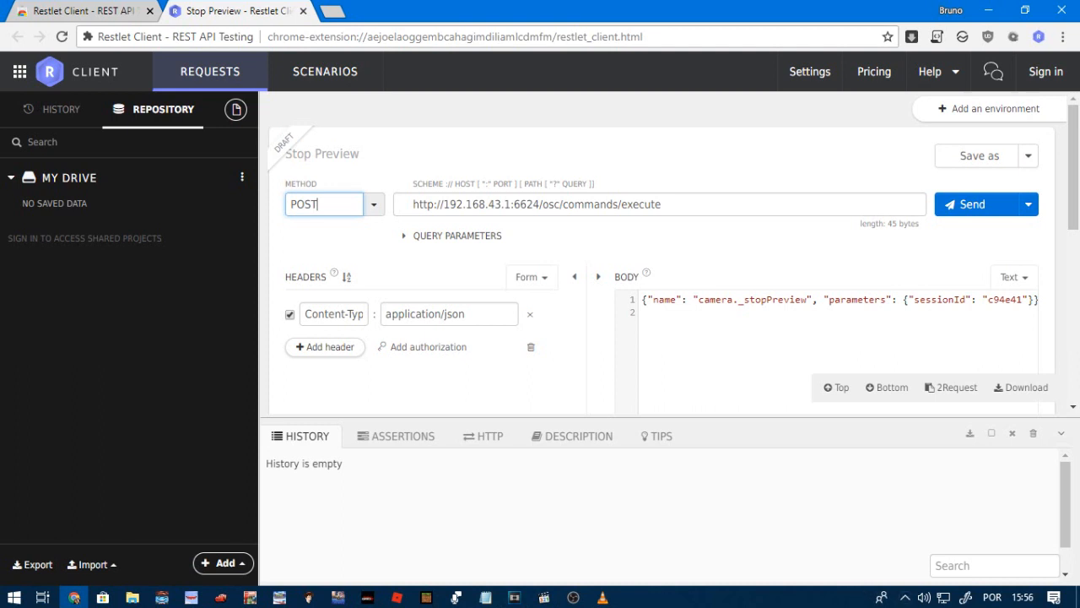
left_click(485, 596)
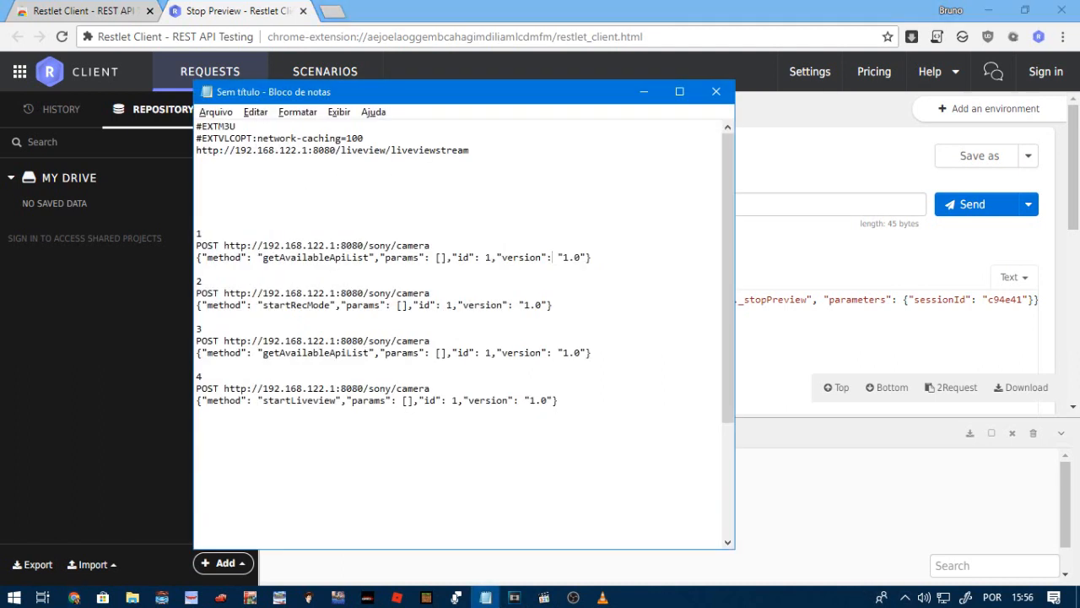
left_click_drag(430, 246, 196, 246)
key("ctrl+c")
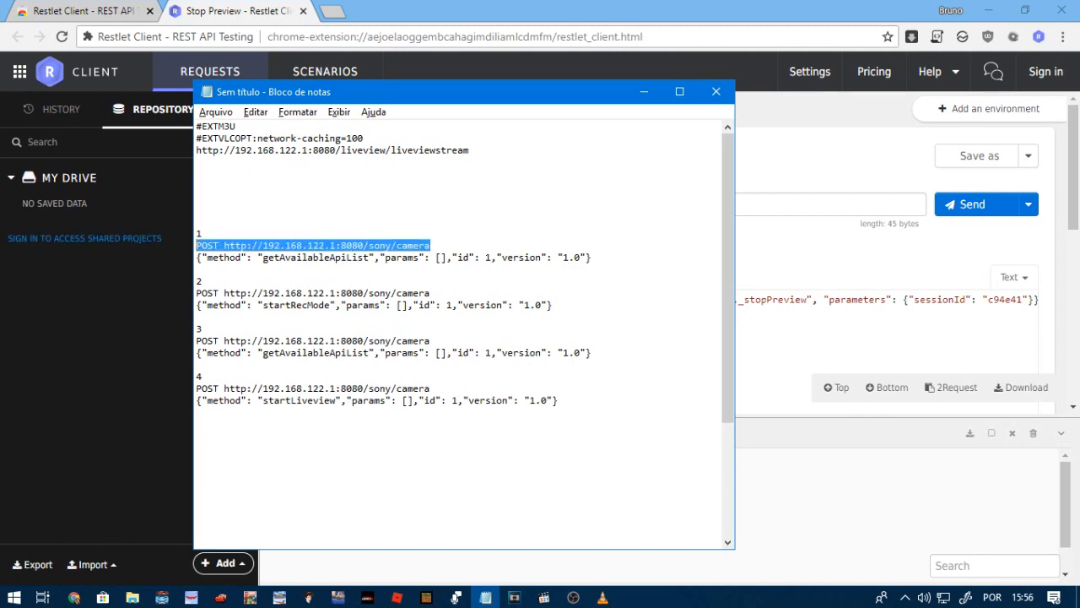
key("alt+Tab")
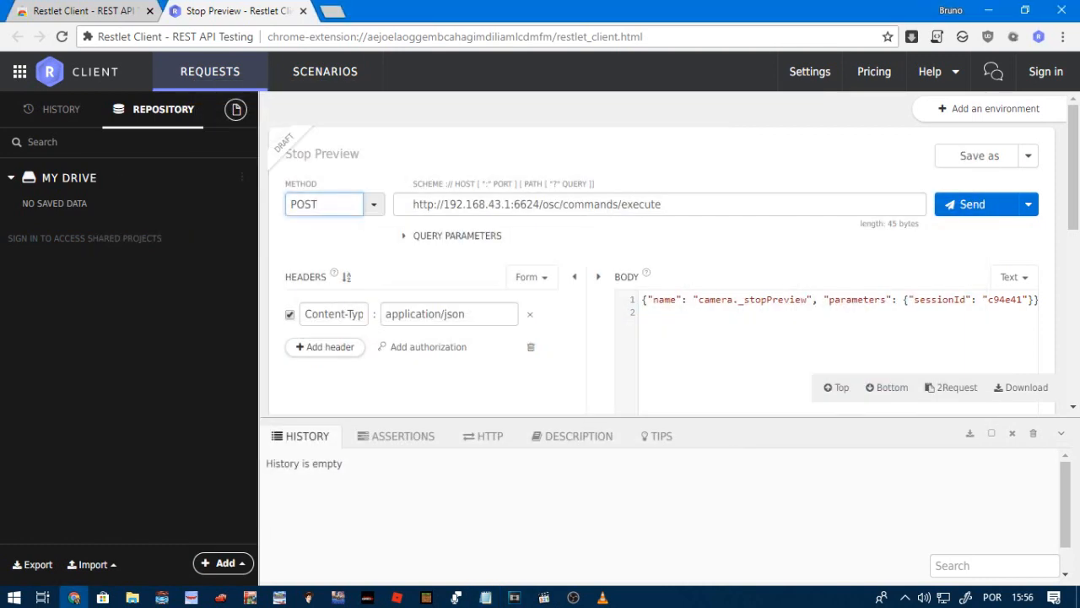
left_click(690, 299)
key("ctrl+a")
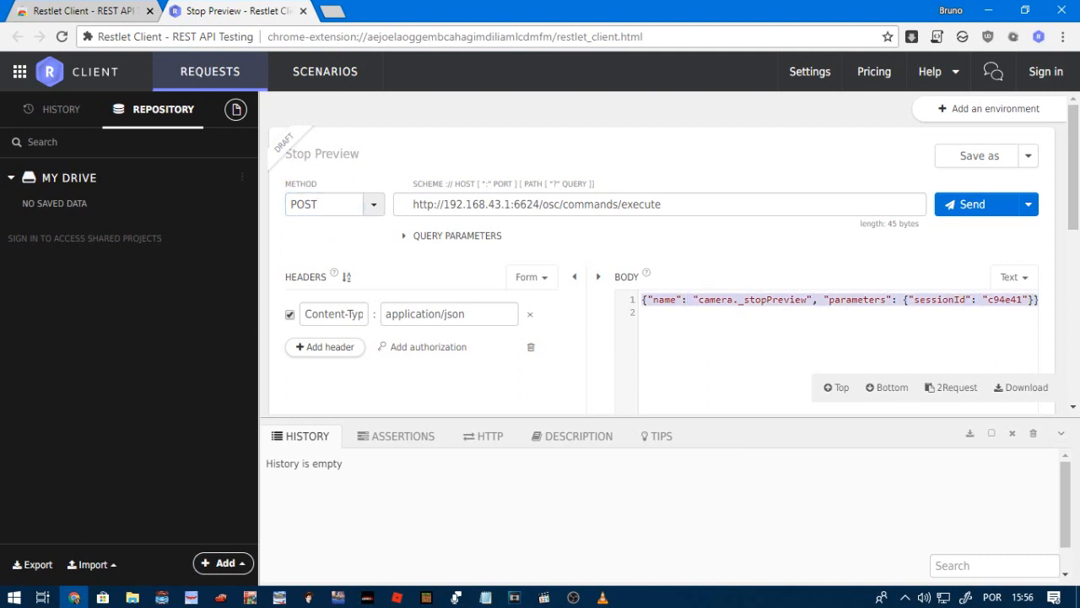
key("ctrl+v")
left_click(661, 204)
key("ctrl+a")
key("ctrl+v")
left_click_drag(442, 204, 413, 205)
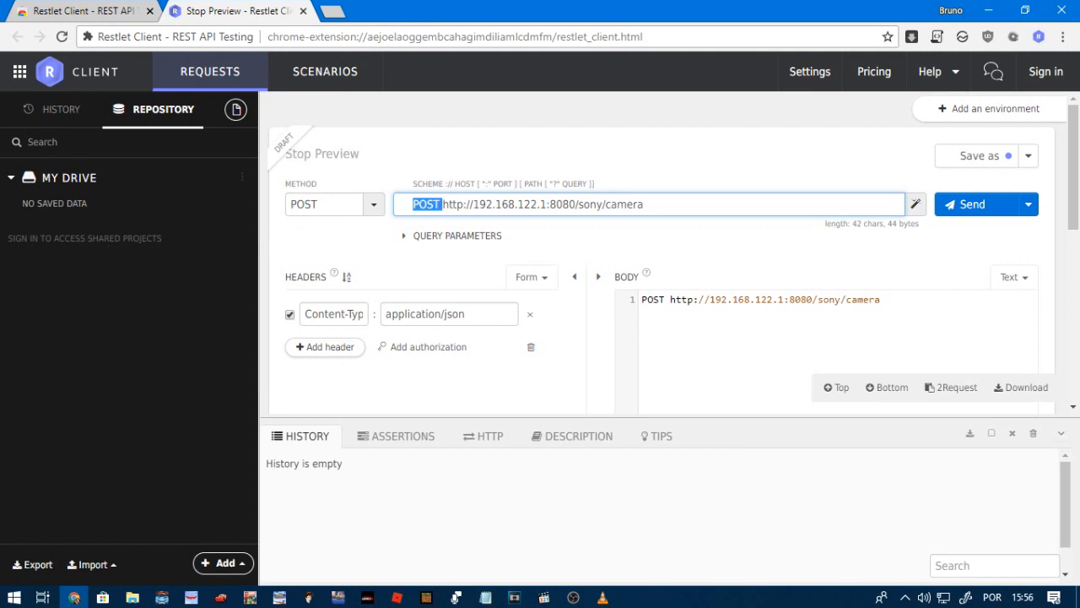
key("BackSpace")
Replace the request body with the getAvailableApiList JSON from entry 1 of the Notepad notes, without an empty first line
key("alt+Tab")
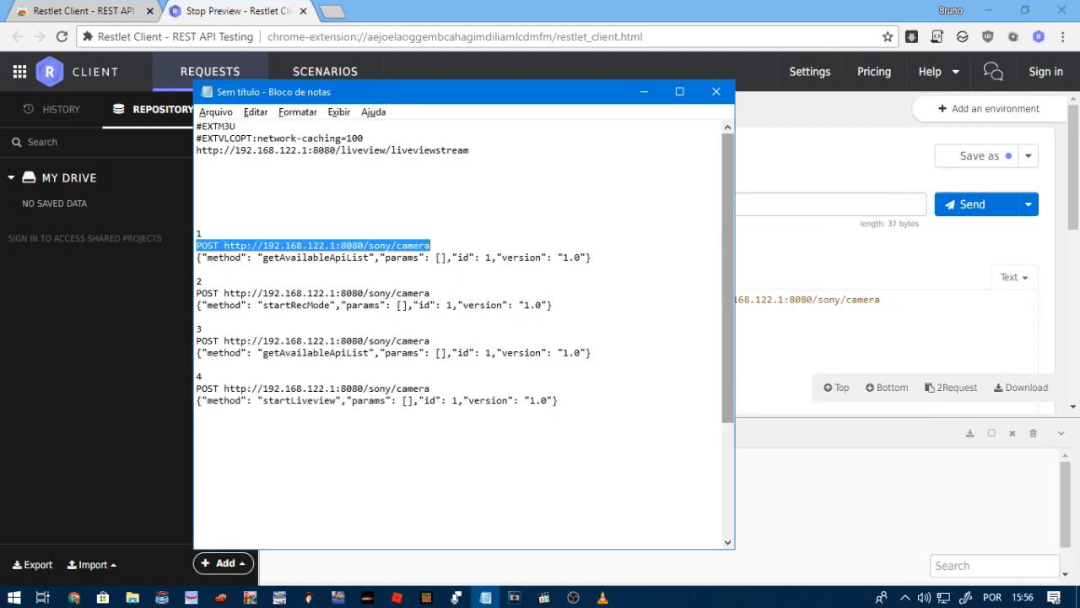
left_click_drag(197, 258, 594, 268)
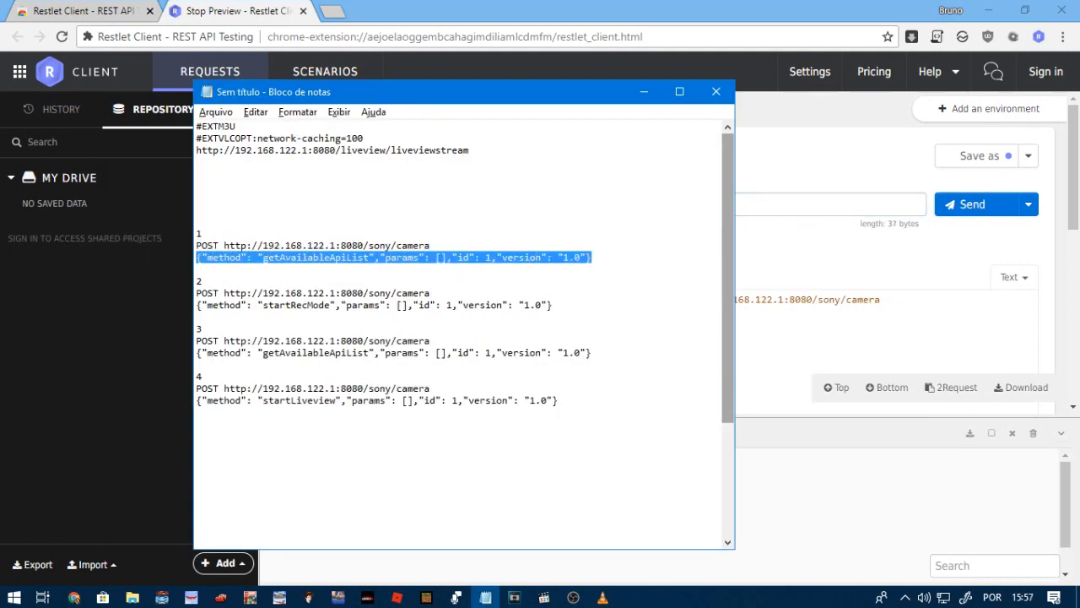
key("ctrl+c")
key("alt+Tab")
triple_click(798, 299)
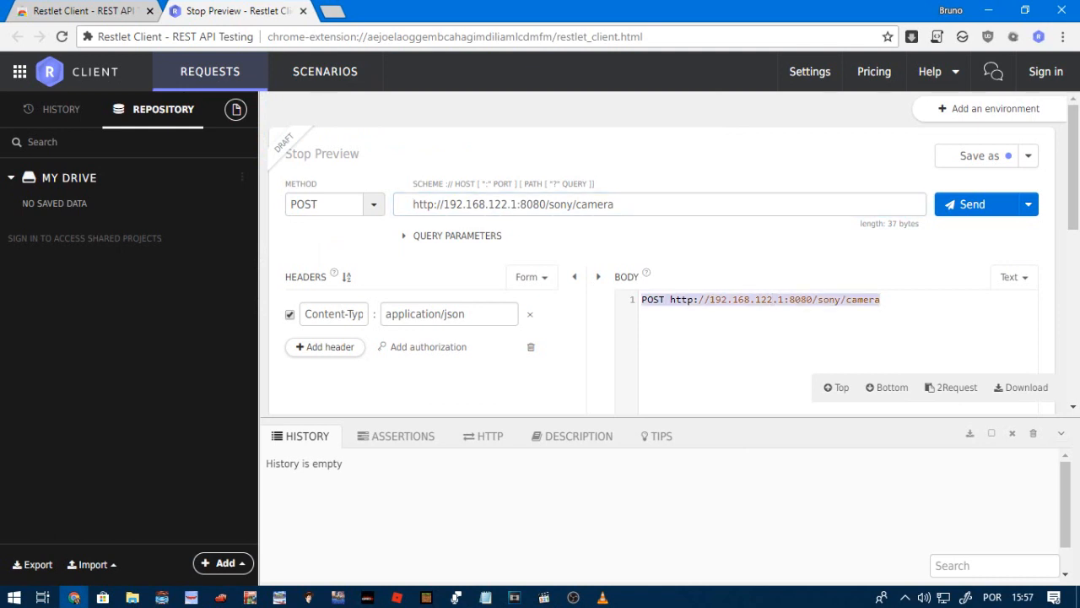
key("ctrl+v")
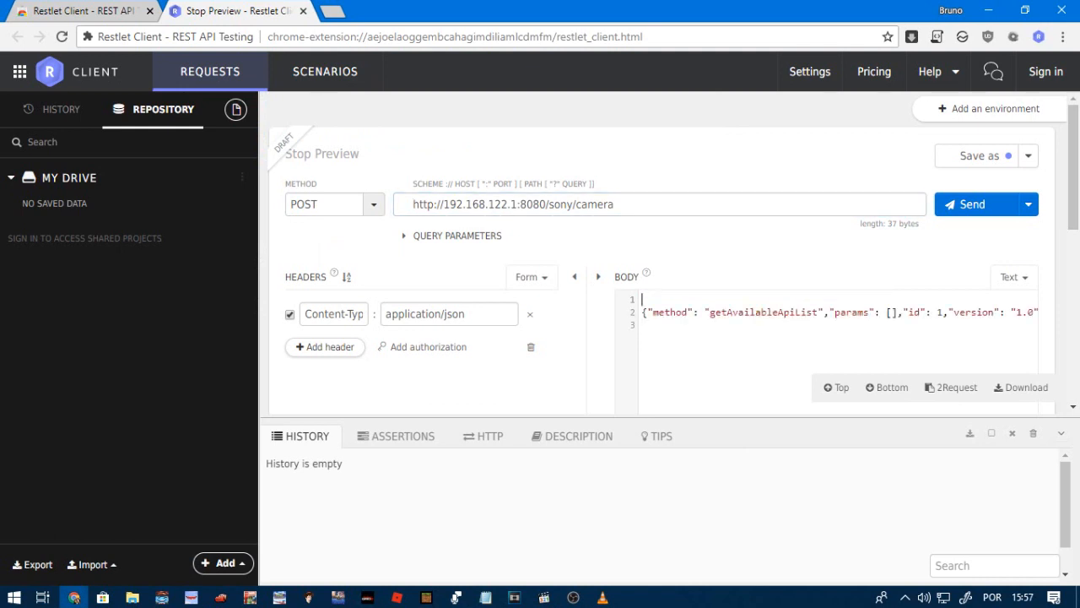
key("BackSpace")
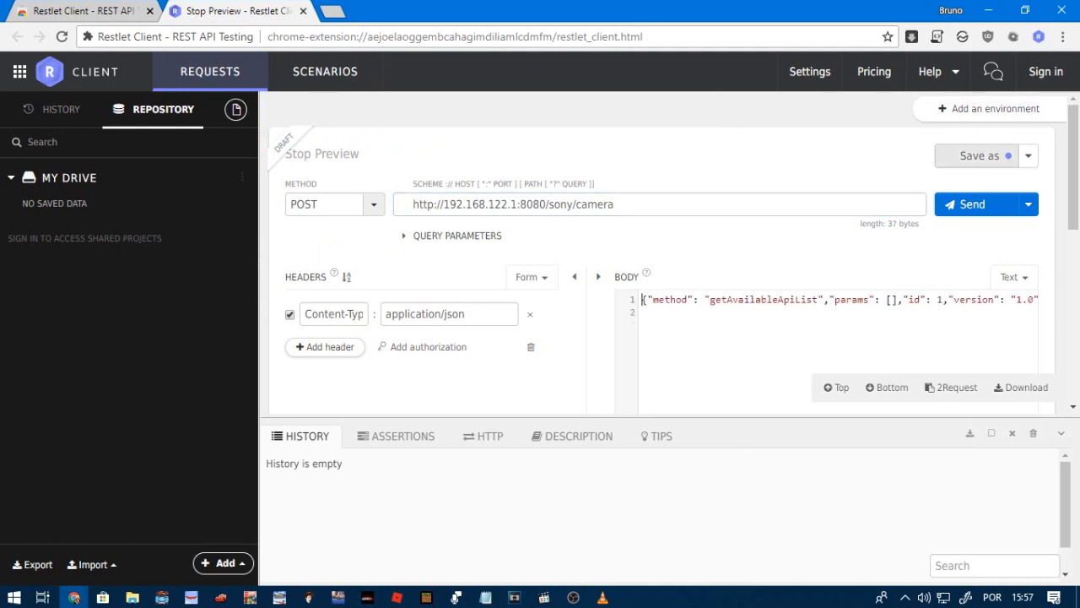
Save the getAvailableApiList request in My Drive under the name 1
left_click(974, 155)
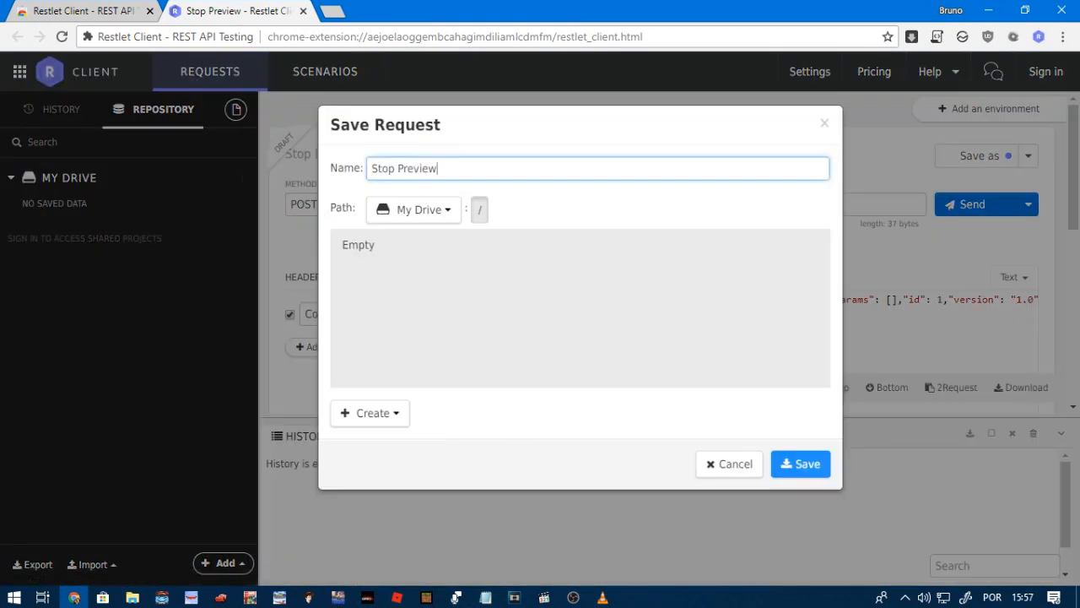
key("ctrl+a")
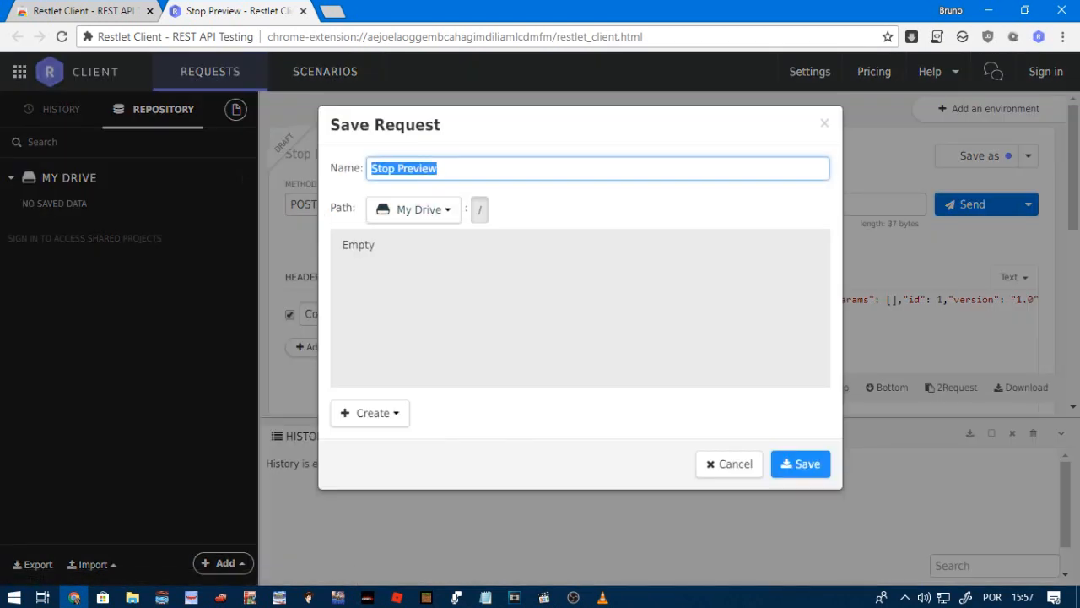
type("1")
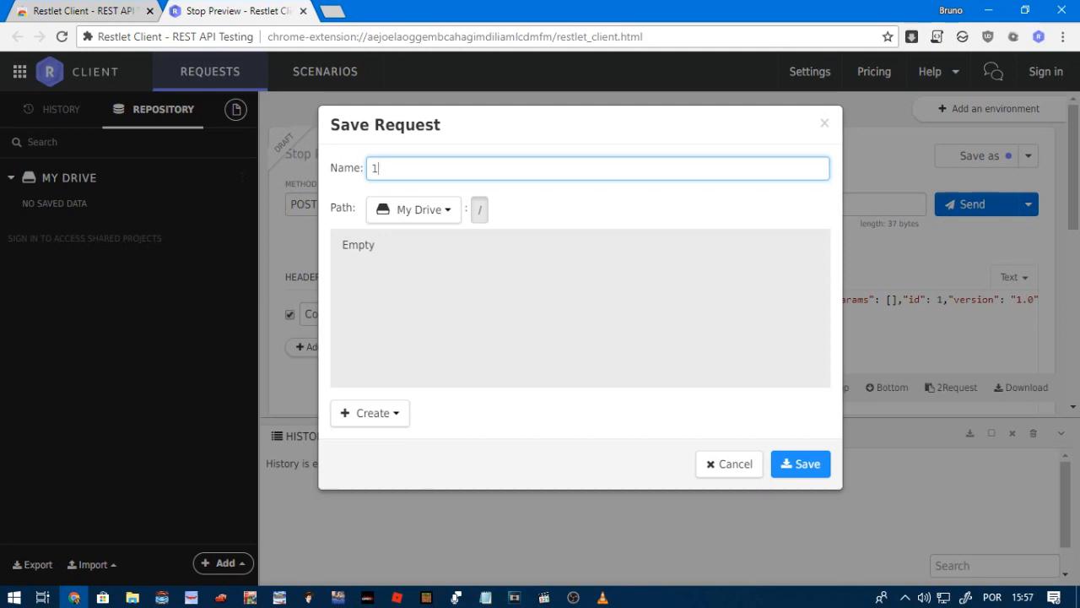
left_click(800, 464)
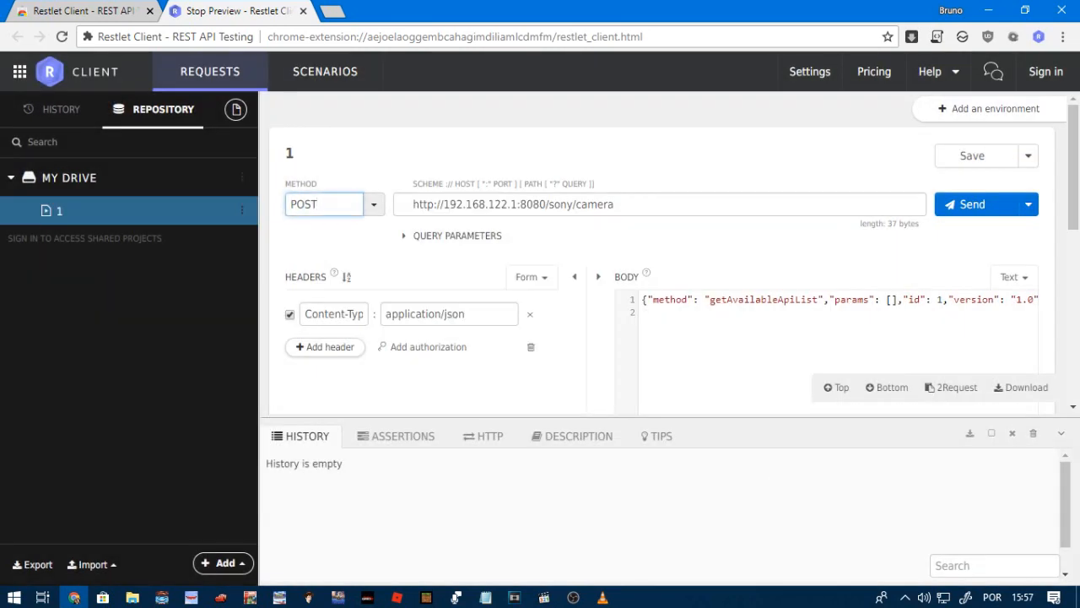
Replace the request body with the startRecMode JSON copied from entry 2 of the Notepad notes
key("alt+Tab")
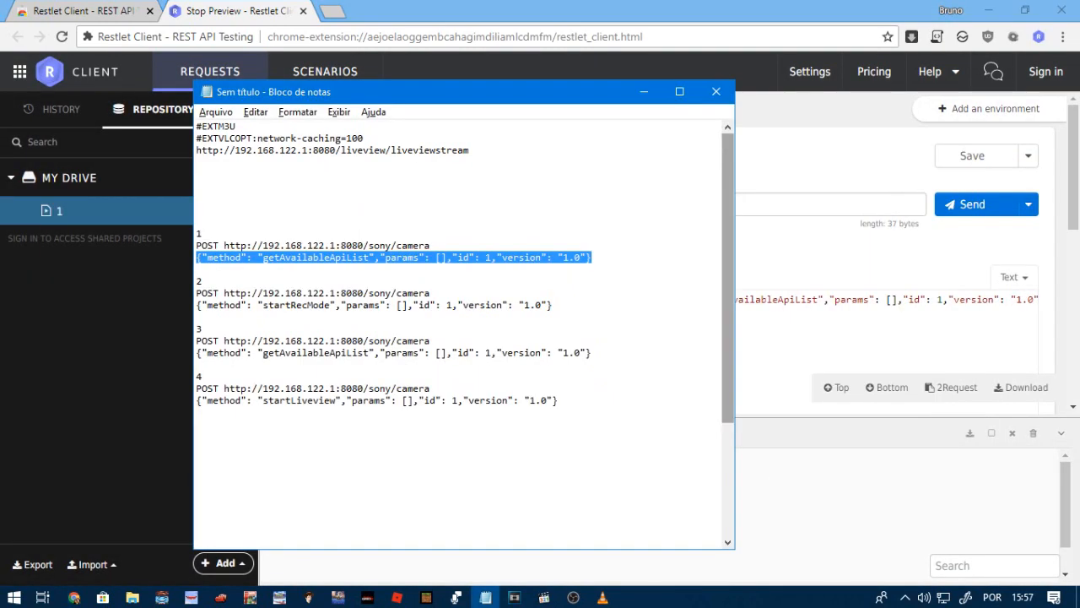
double_click(430, 304)
left_click(430, 304)
left_click_drag(553, 306, 196, 307)
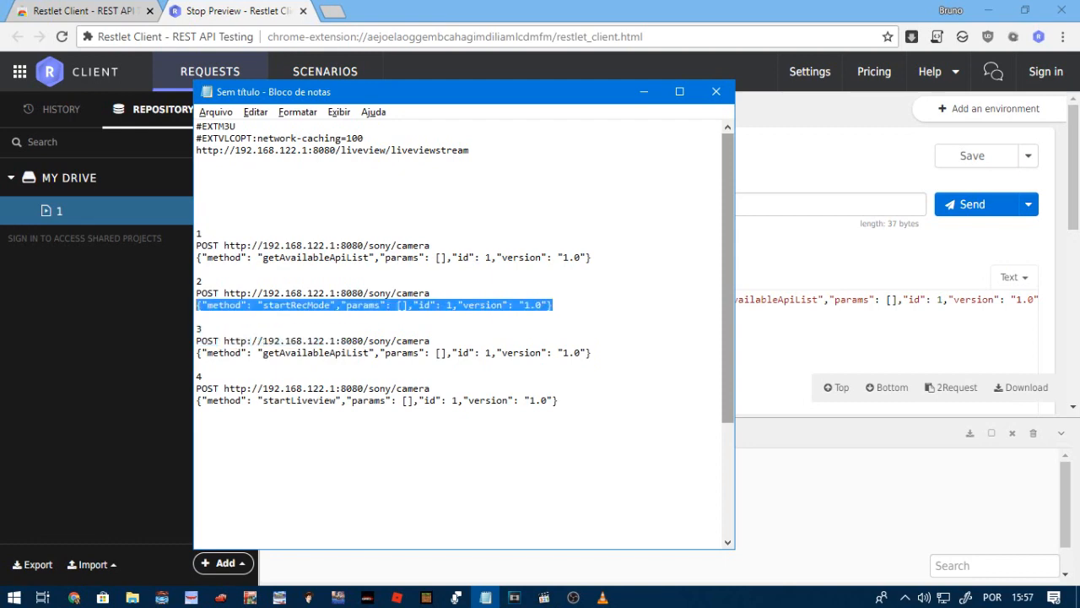
key("alt+Tab")
left_click_drag(642, 300, 1039, 300)
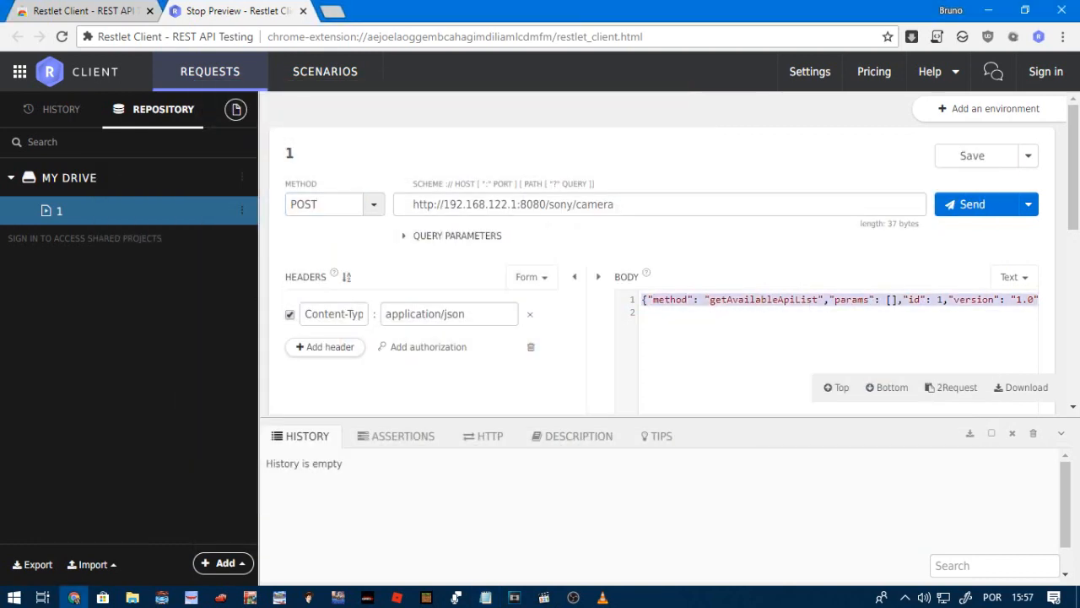
key("ctrl+v")
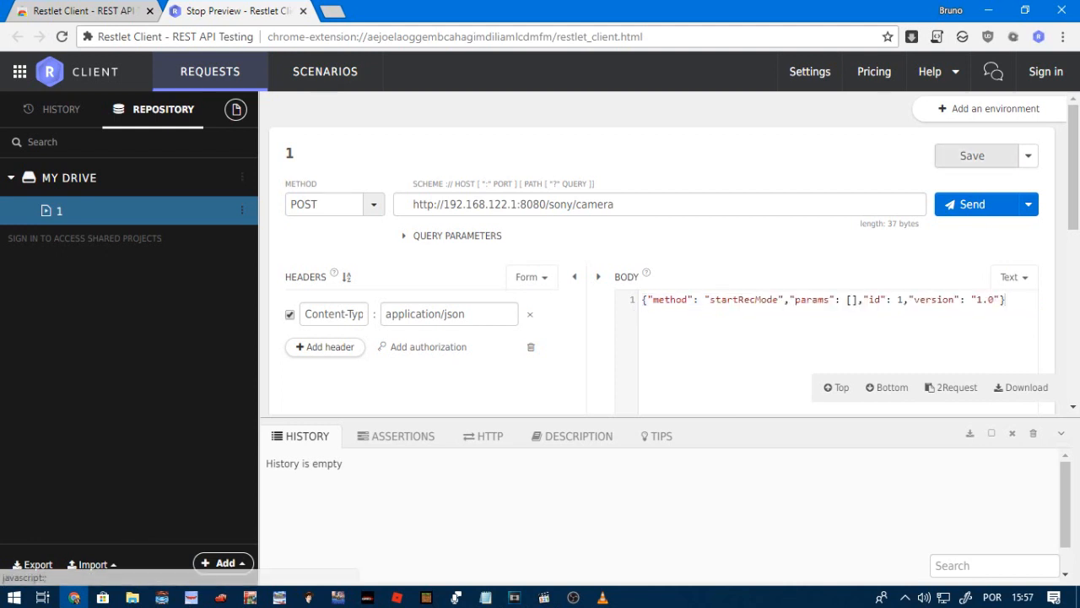
Save the startRecMode request as a new request named 2 in My Drive
left_click(1029, 155)
left_click(970, 184)
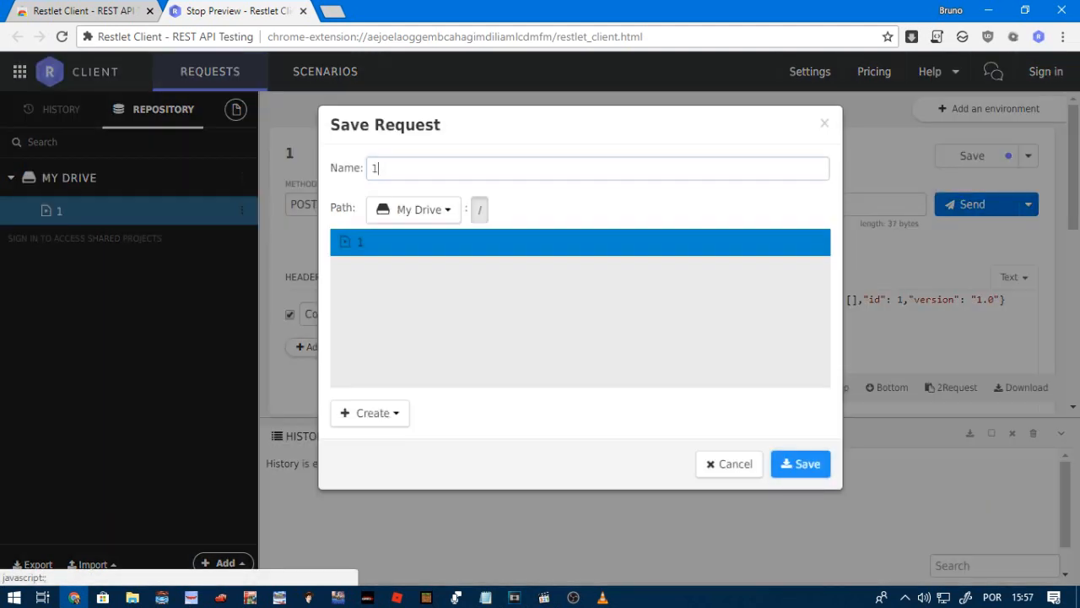
key("BackSpace")
type("2")
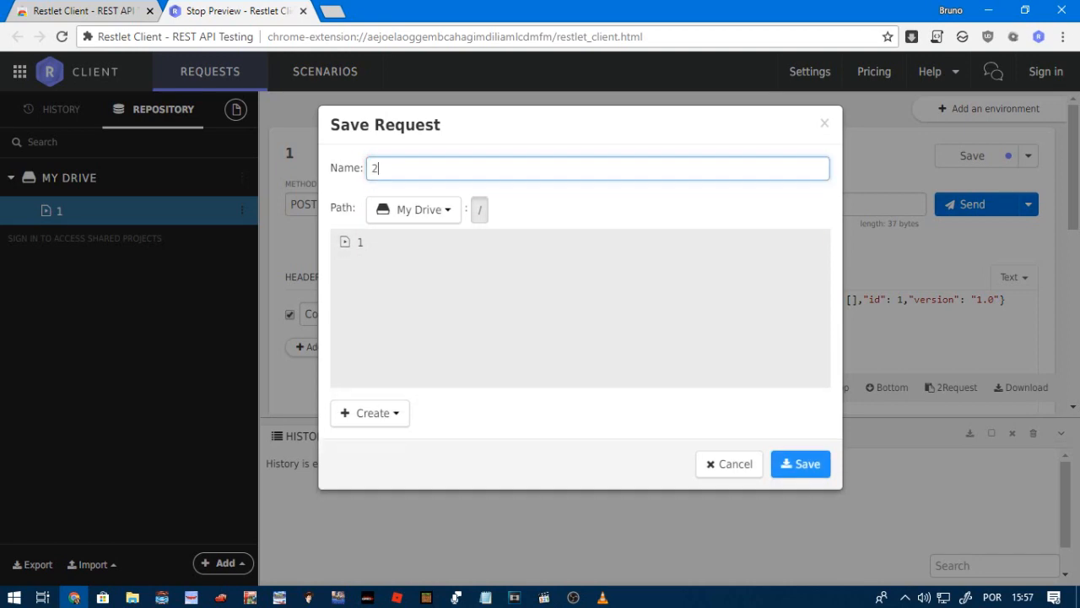
key("Return")
Replace the request body with the getAvailableApiList JSON copied from entry 3 of the Notepad notes
key("alt+Tab")
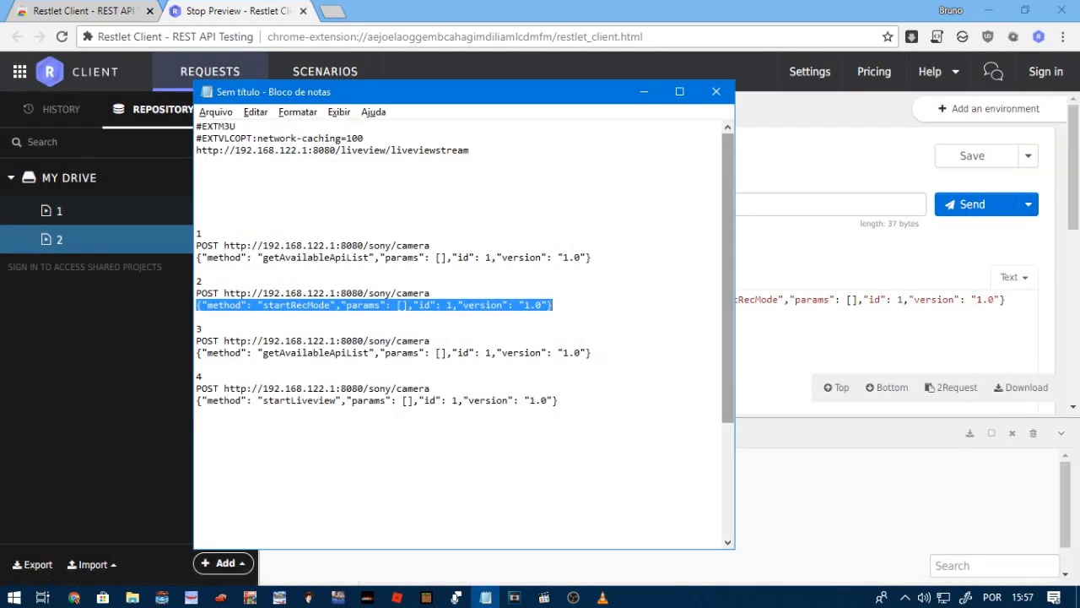
left_click_drag(593, 353, 196, 354)
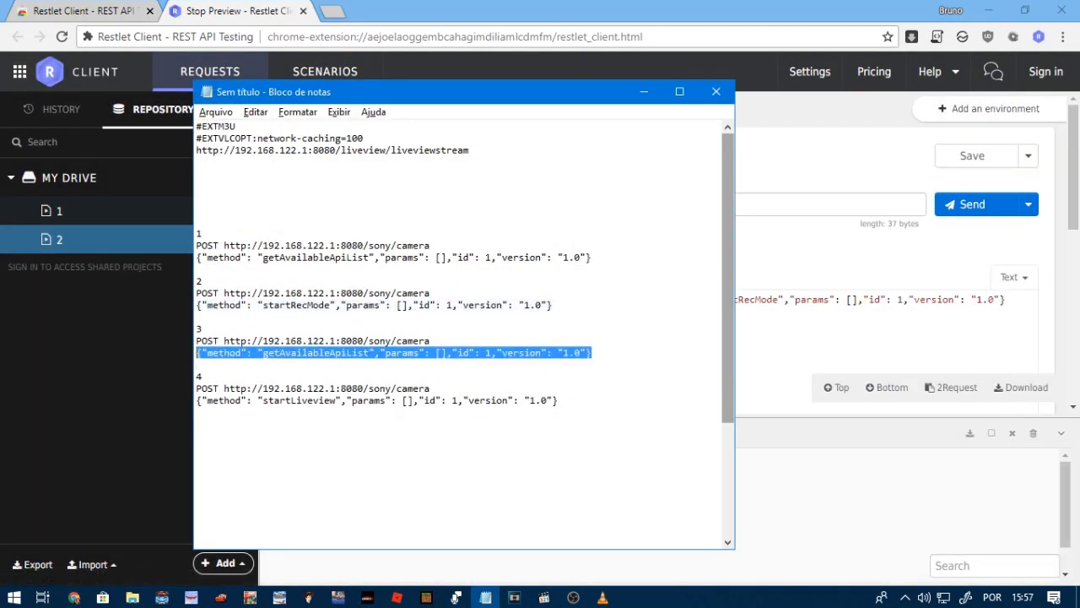
key("alt+Tab")
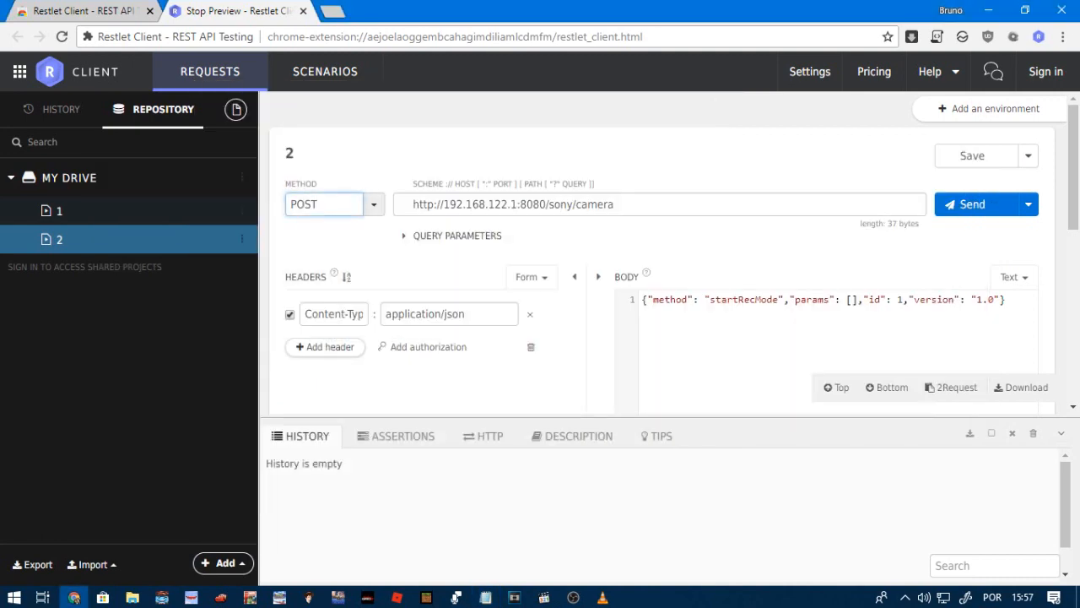
key("ctrl+a")
key("ctrl+v")
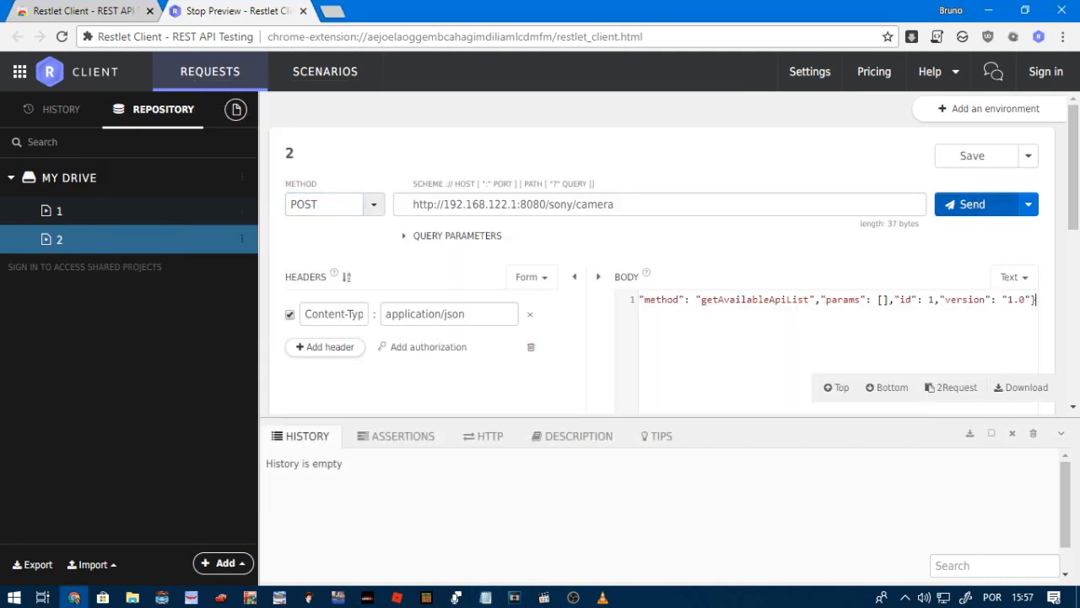
Save the second getAvailableApiList request as a new request named 3 in My Drive
left_click(1028, 155)
left_click(972, 181)
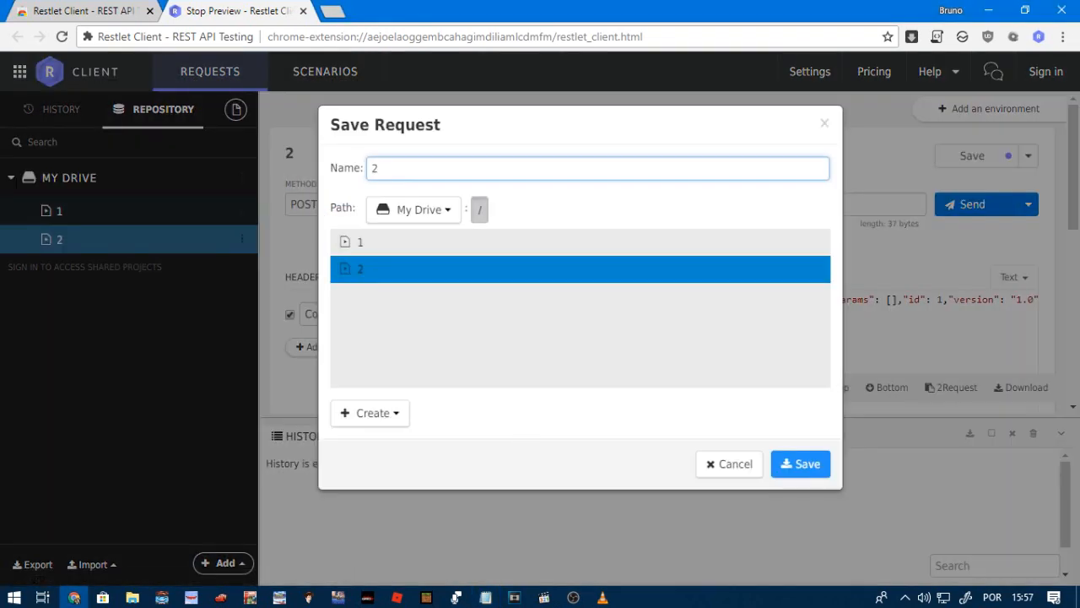
key("BackSpace")
type("3")
key("Return")
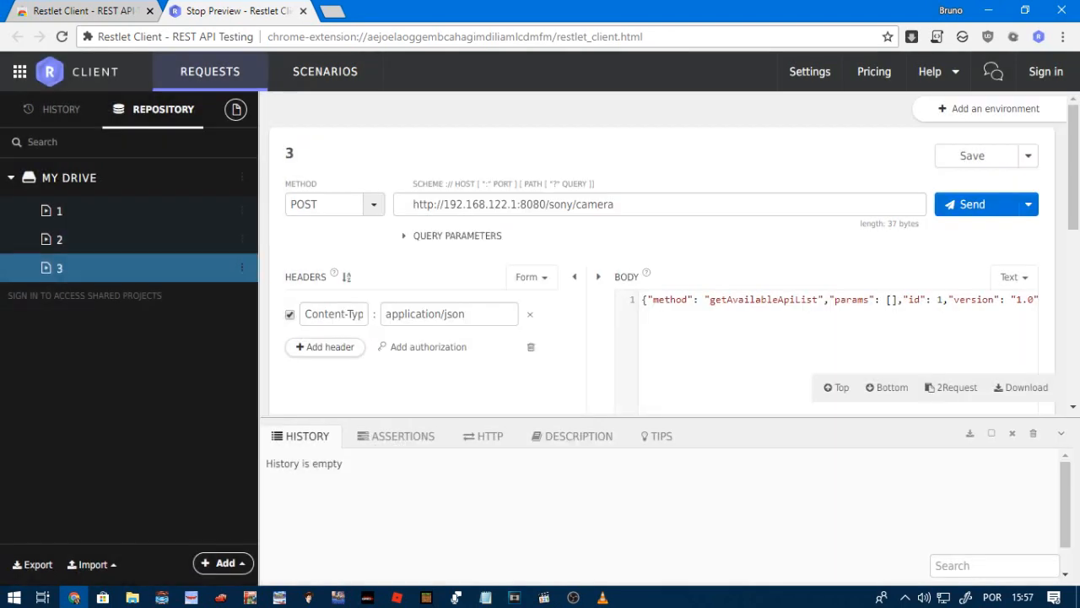
Replace the request body with the startLiveview JSON copied from entry 4 of the Notepad notes
key("alt+Tab")
left_click_drag(431, 389, 224, 388)
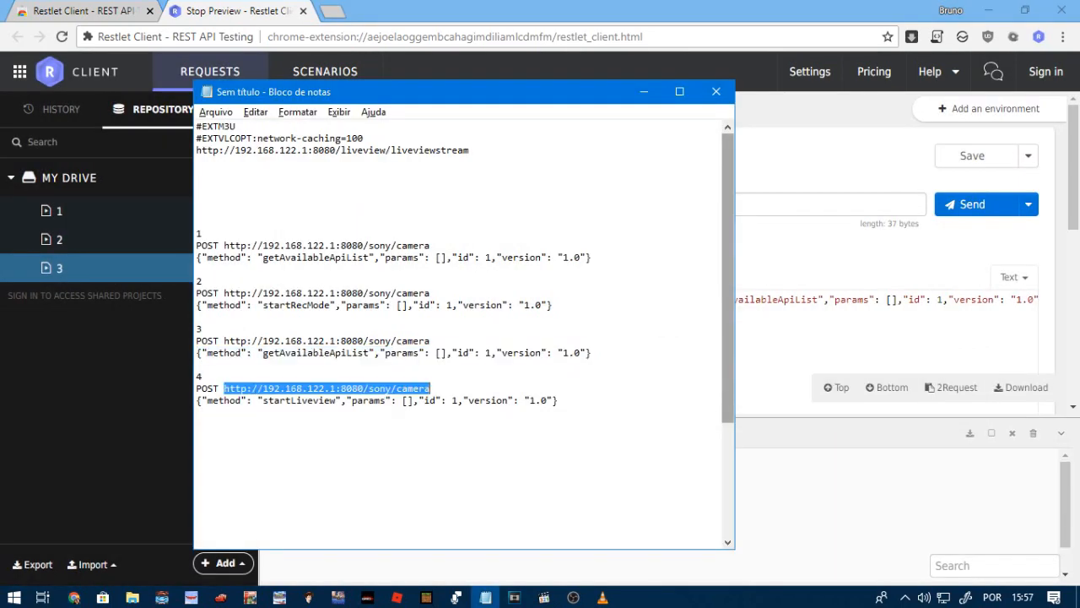
left_click(478, 401)
double_click(478, 401)
left_click_drag(559, 401, 197, 401)
key("alt+Tab")
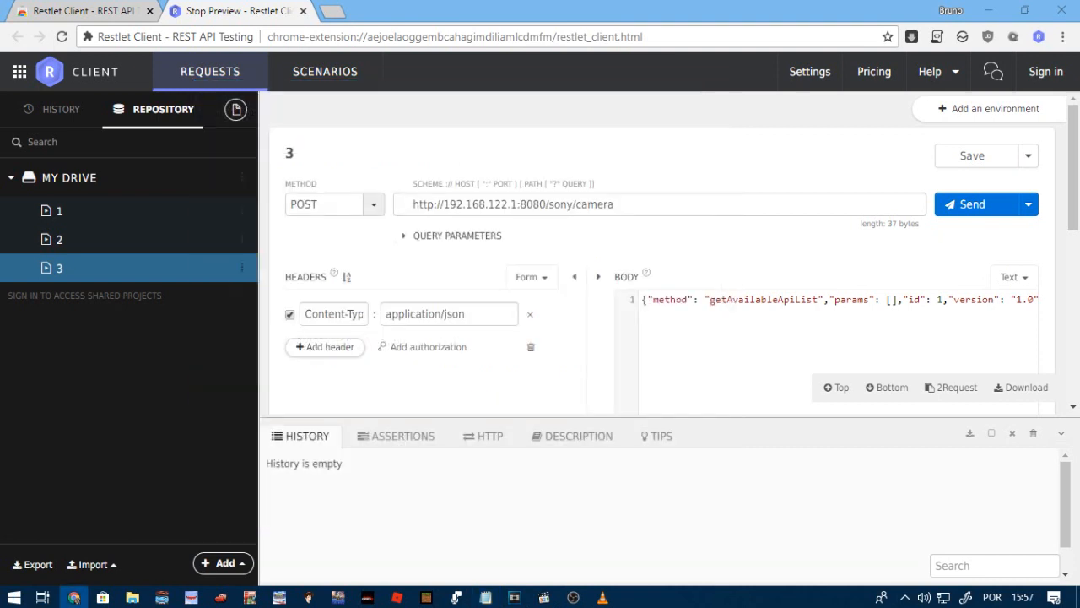
left_click(1007, 300)
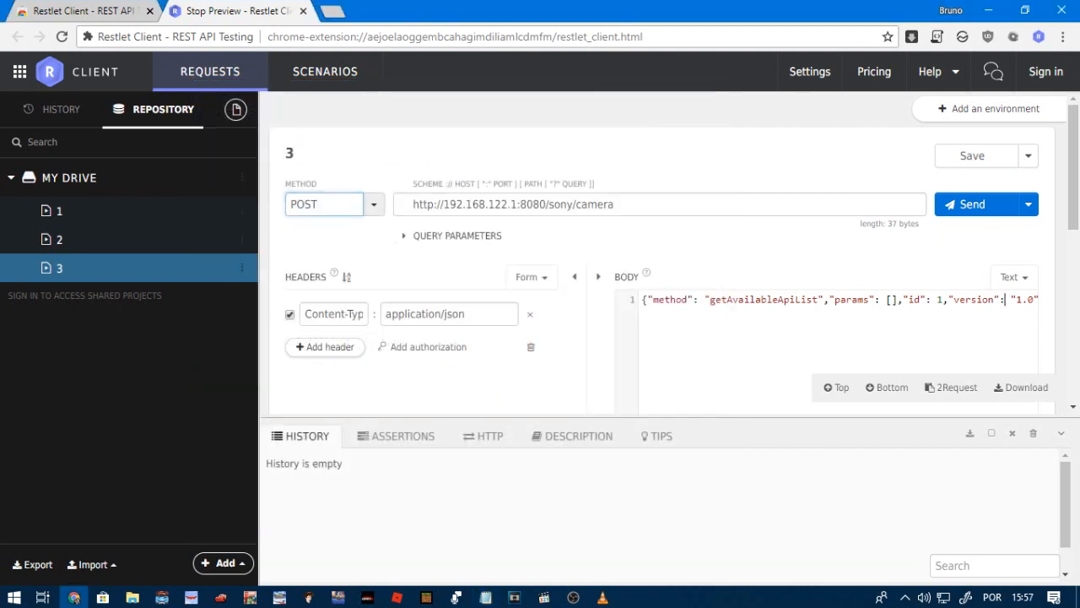
key("ctrl+a")
key("ctrl+v")
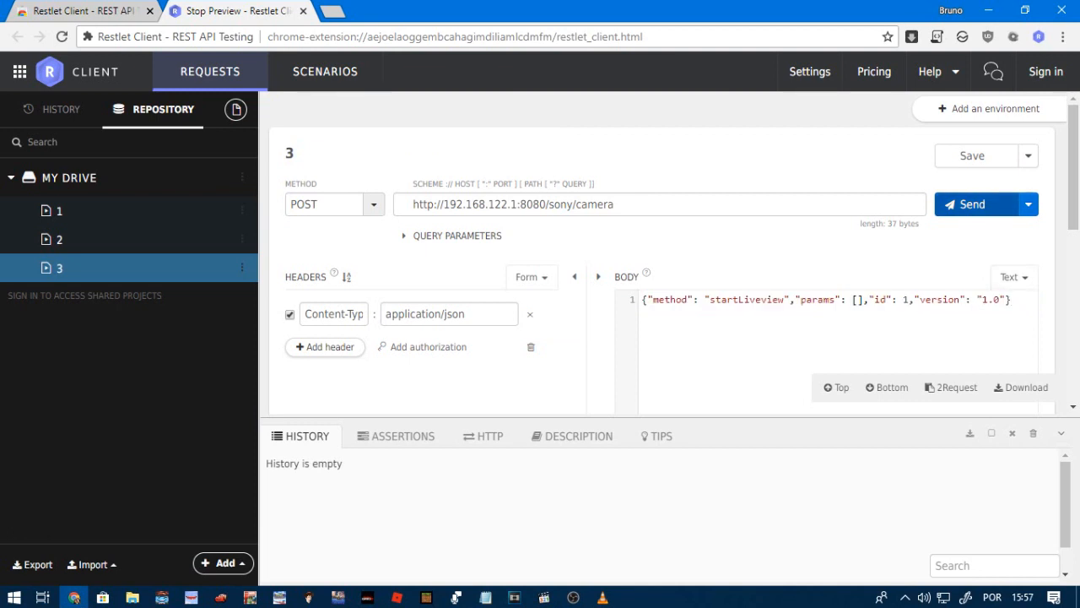
Save the startLiveview request as a new request named 4 in My Drive
left_click(1027, 156)
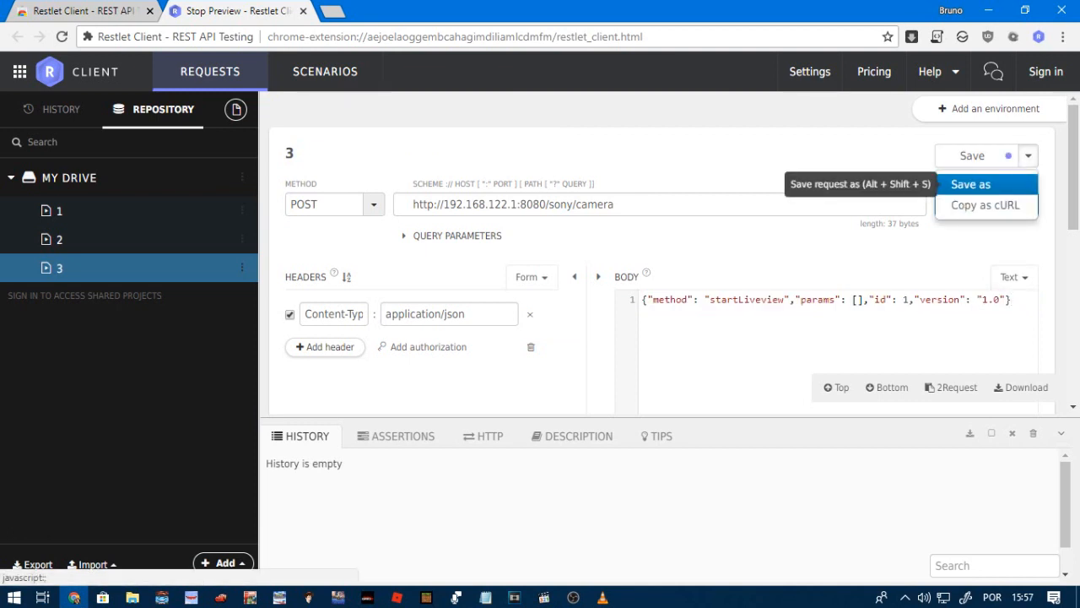
left_click(970, 184)
key("BackSpace")
type("4")
left_click(800, 463)
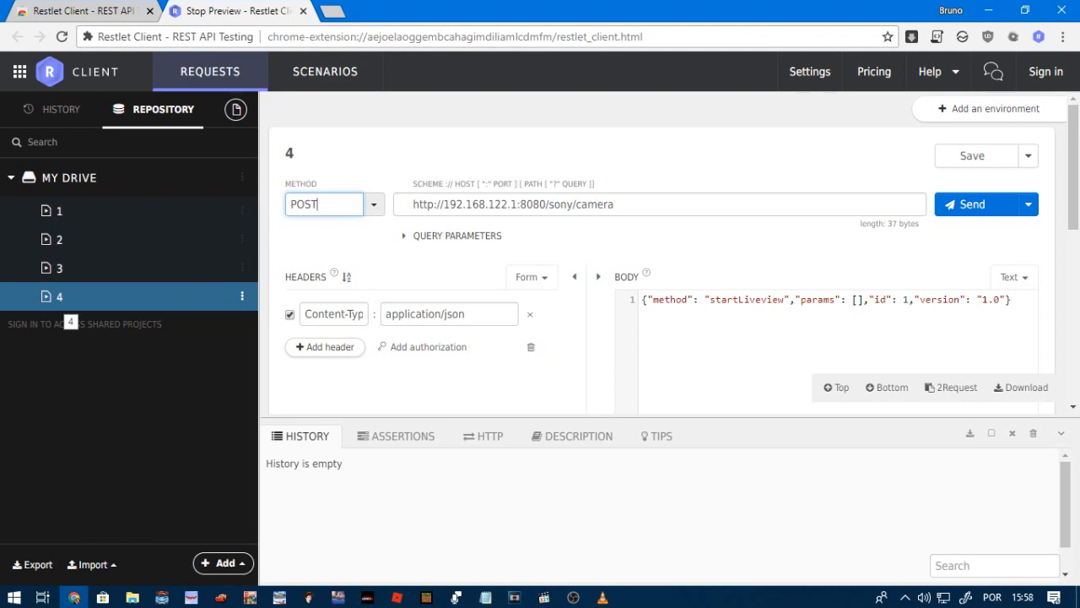
Copy the three playlist lines, from #EXTM3U to the liveviewstream URL, from the Notepad notes into a new blank Notepad document
left_click(485, 598)
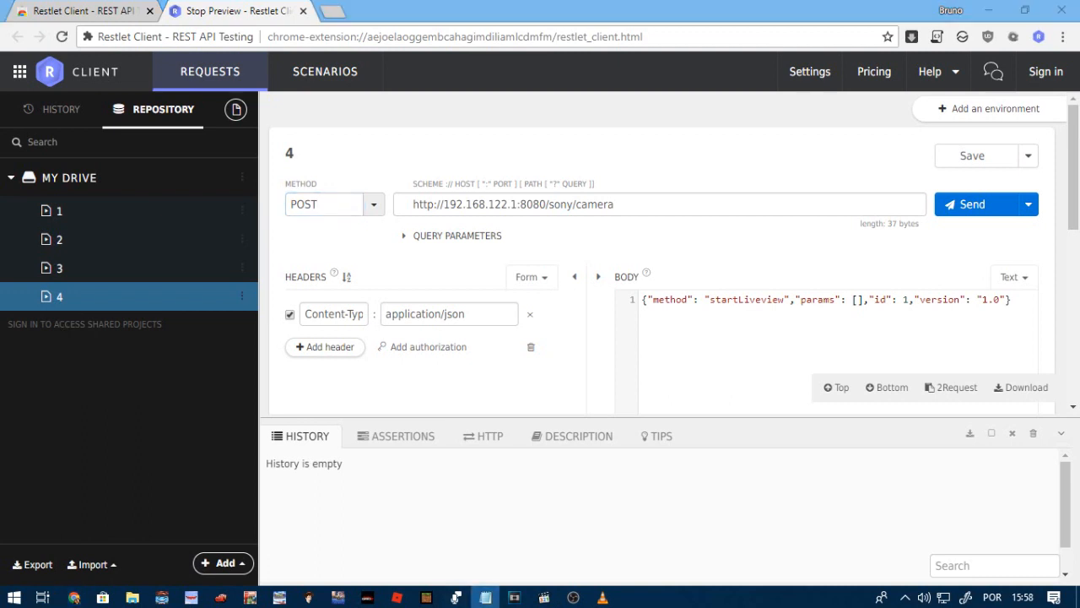
right_click(485, 597)
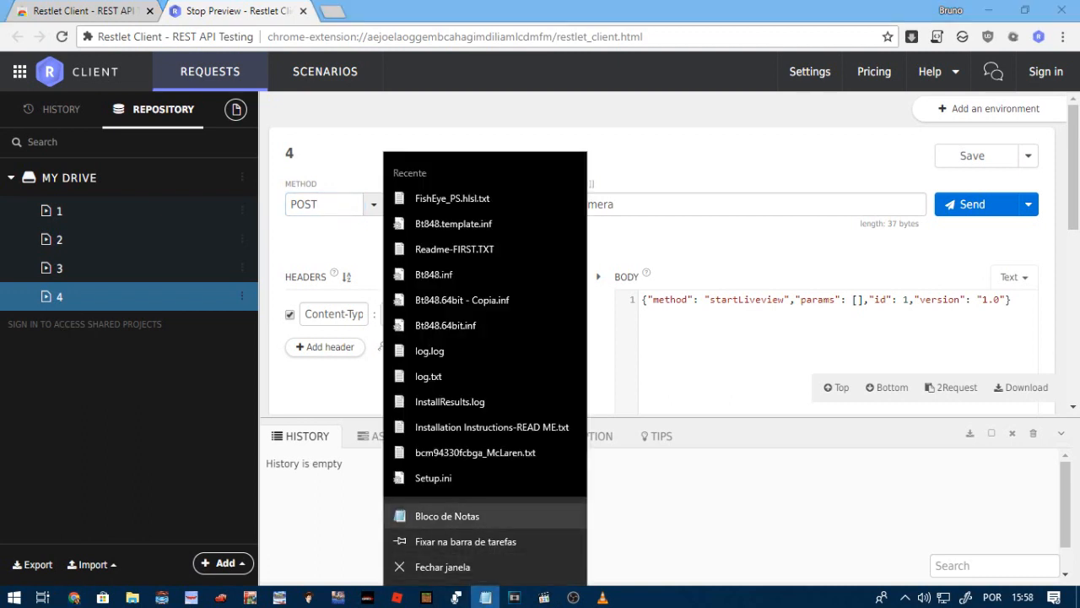
left_click(447, 516)
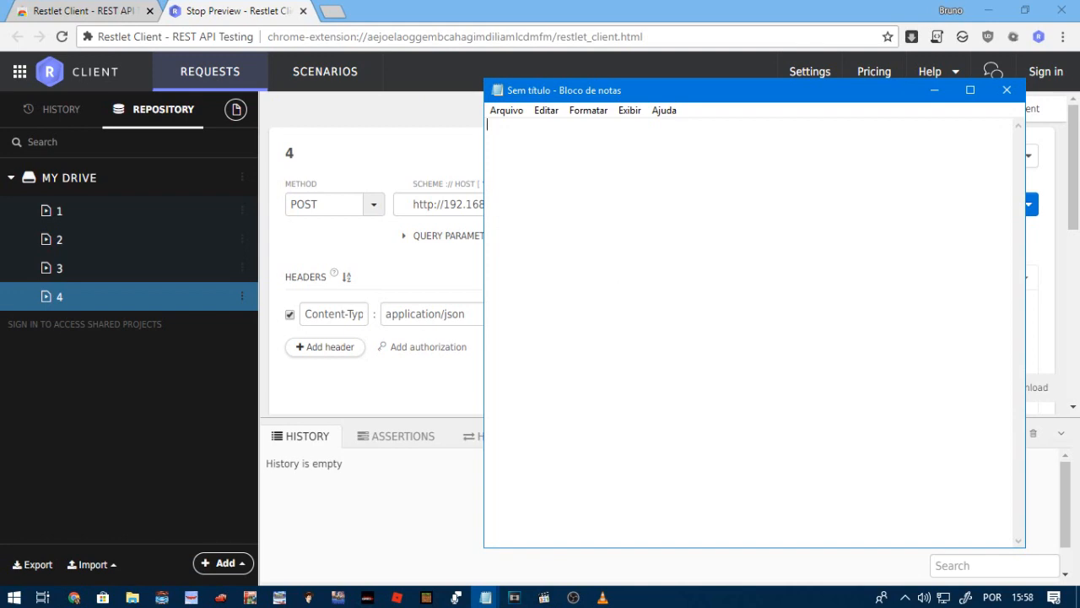
key("alt+Tab")
key("alt+Tab")
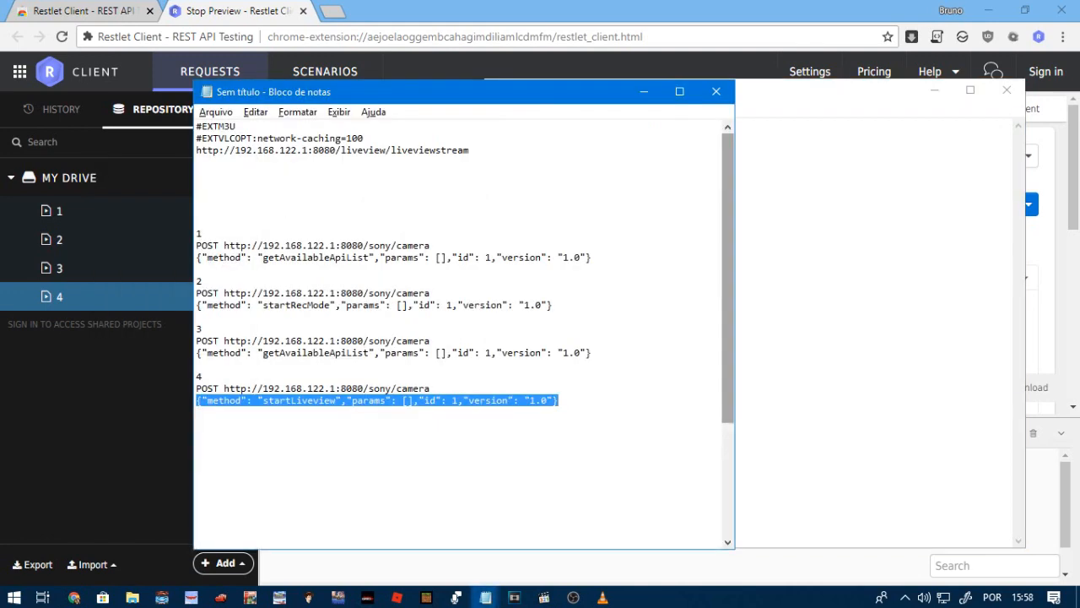
left_click_drag(469, 150, 195, 126)
key("ctrl+c")
key("alt+Tab")
right_click(744, 211)
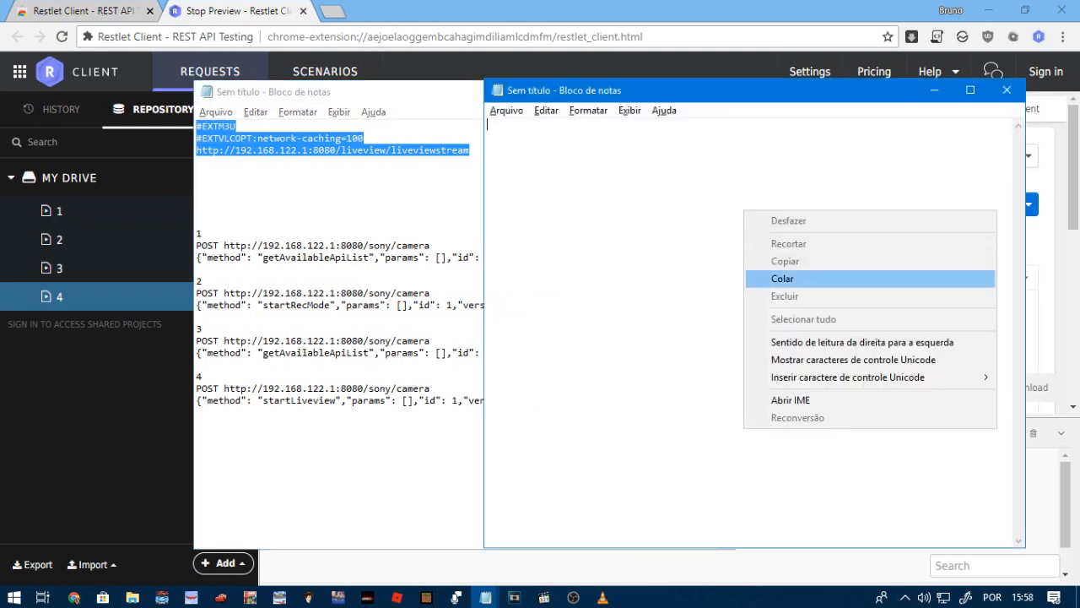
left_click(783, 279)
Save the new playlist document to the Desktop (Área de Trabalho) as SonyCapture.m3u
left_click(506, 110)
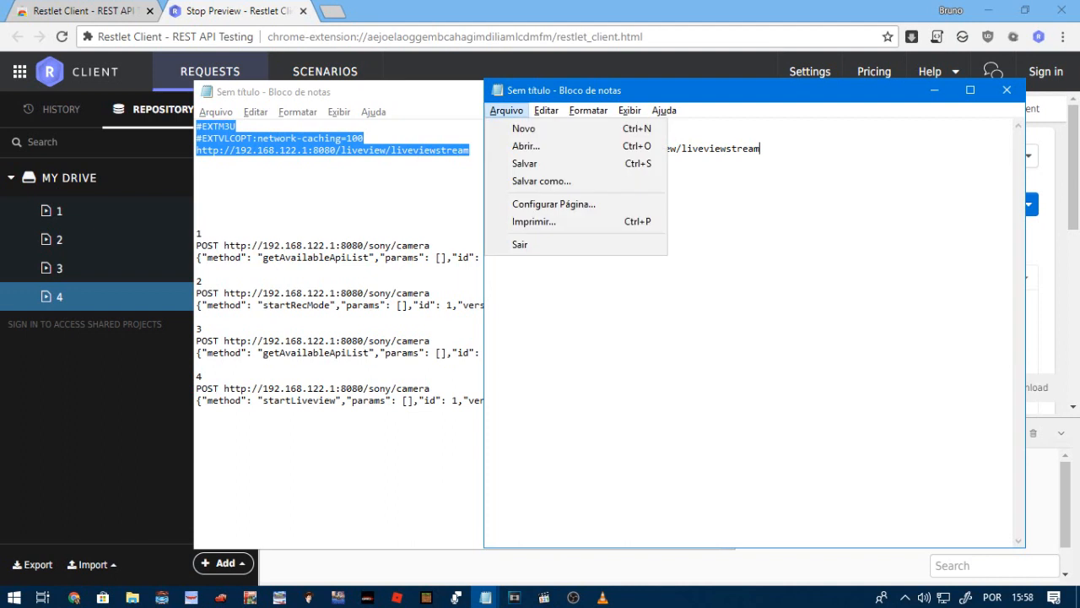
left_click(538, 181)
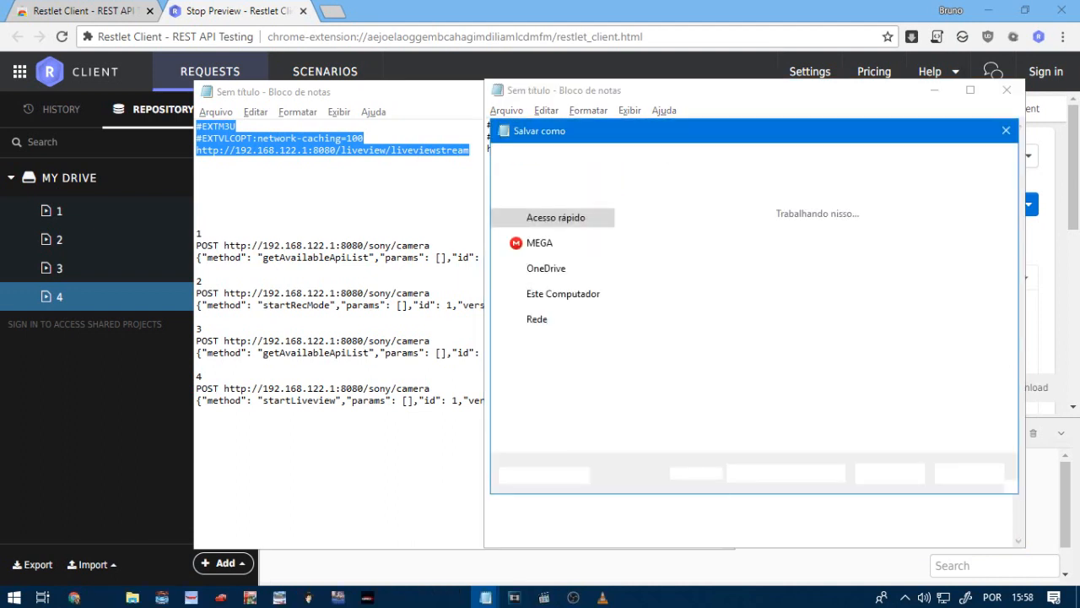
left_click(559, 237)
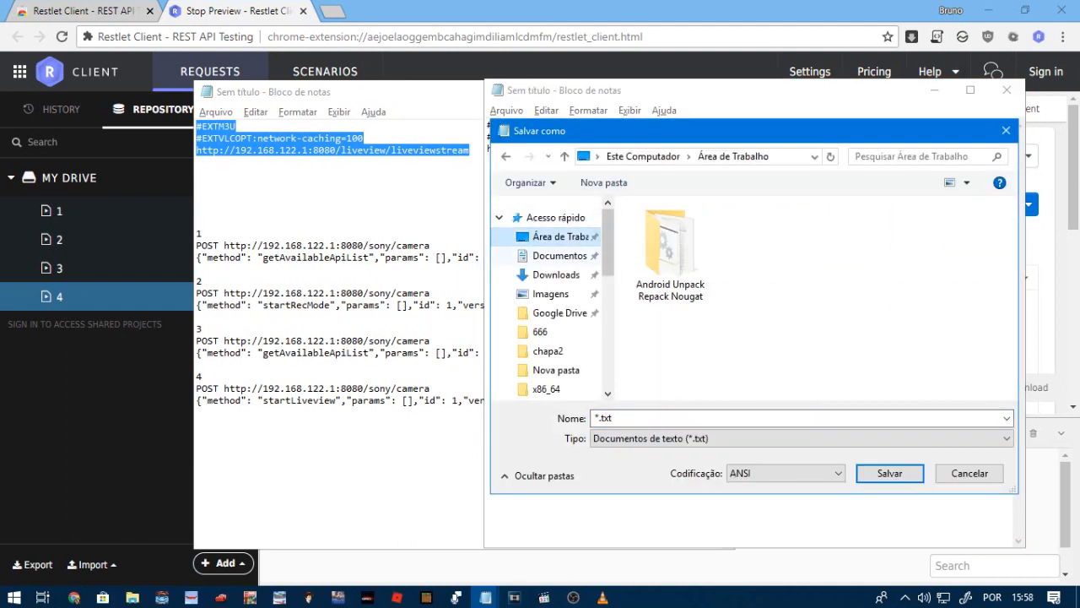
left_click(667, 419)
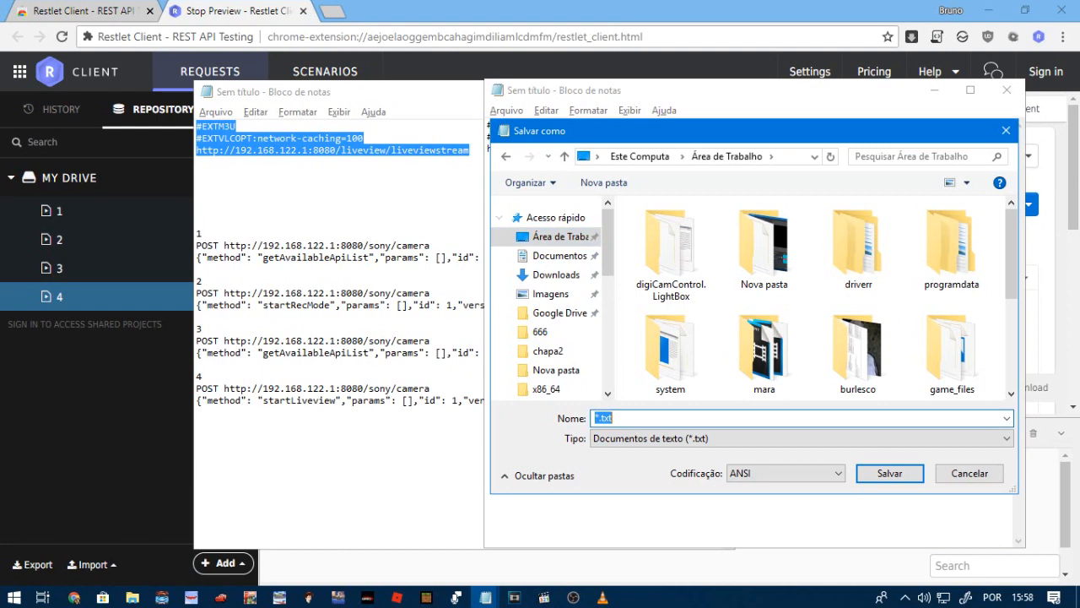
type("SonyCapture.m3u")
key("Return")
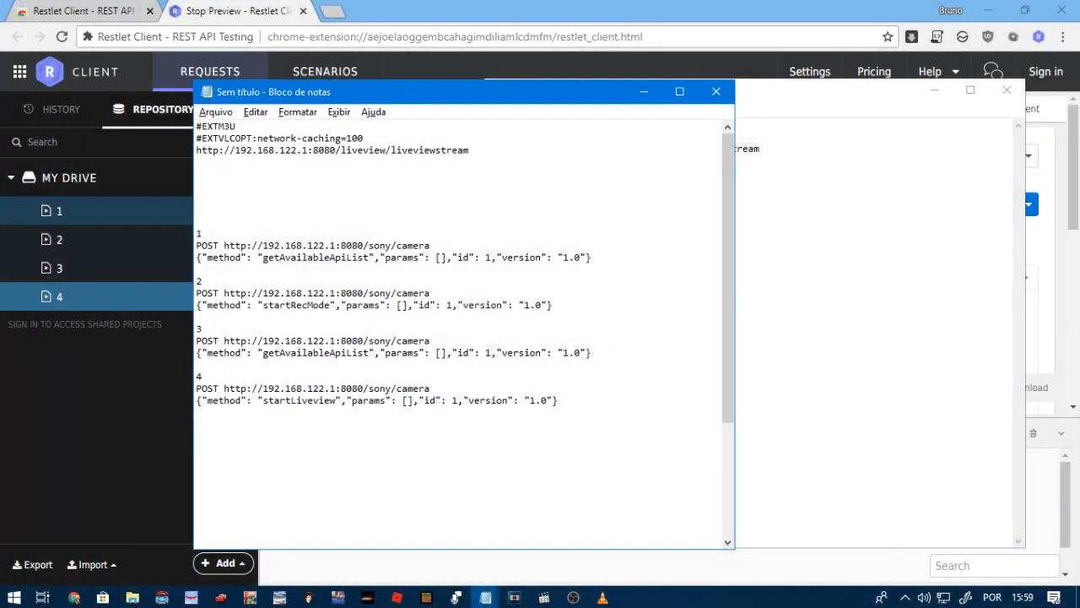
Switch to Restlet Client and send the saved requests 1, 2, 3 and 4 from My Drive in order
left_click(61, 211)
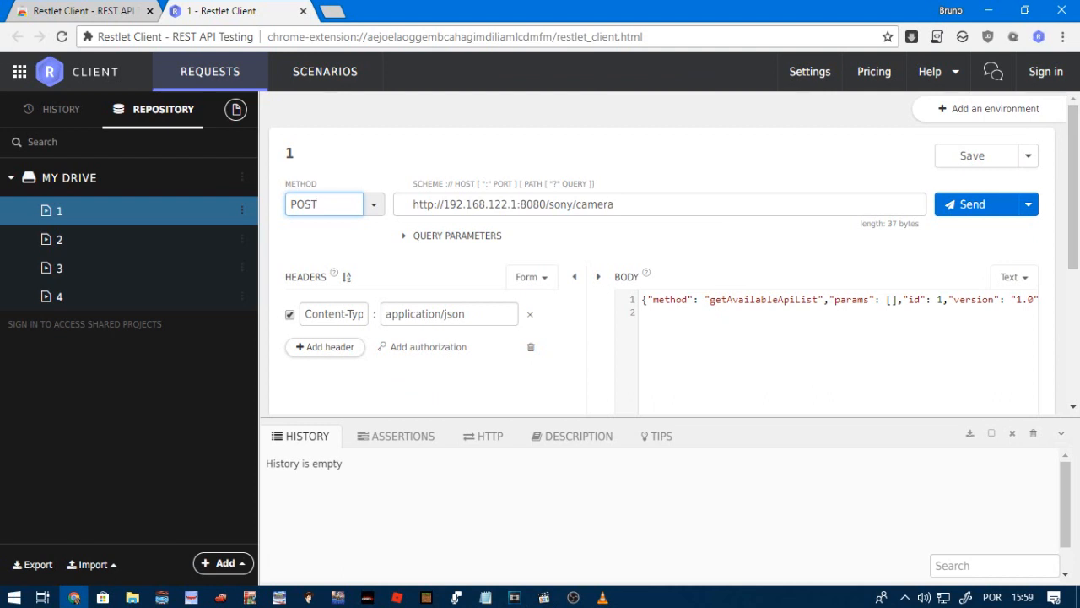
left_click(970, 204)
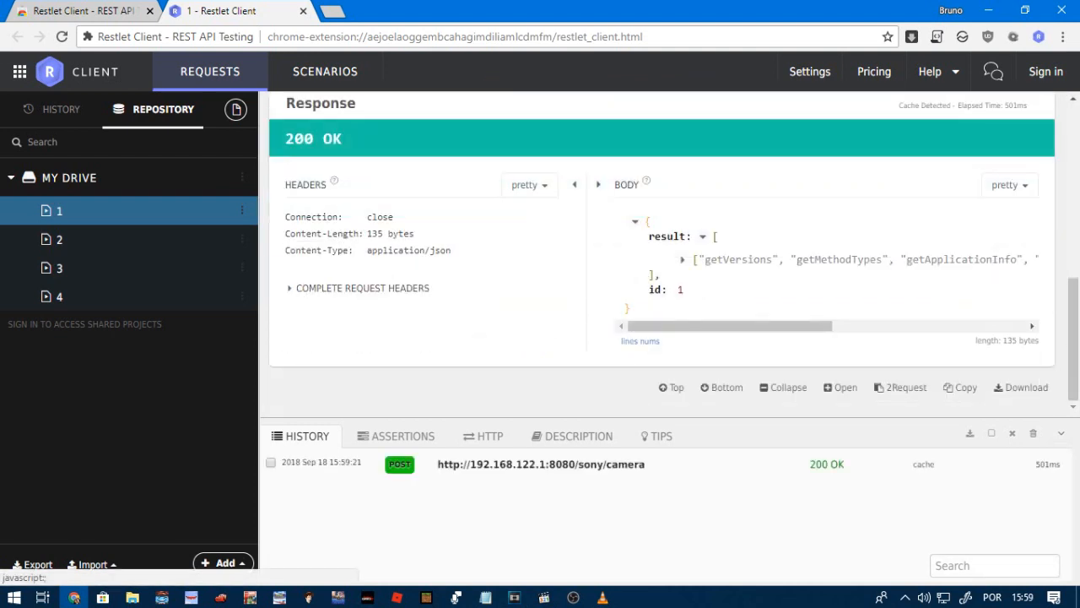
left_click(60, 240)
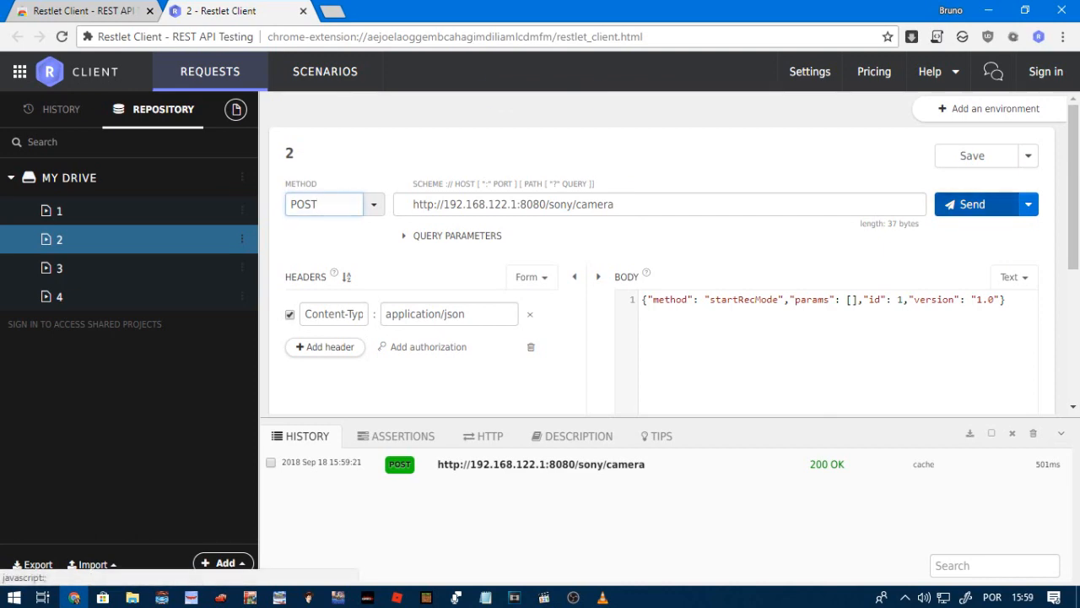
left_click(970, 204)
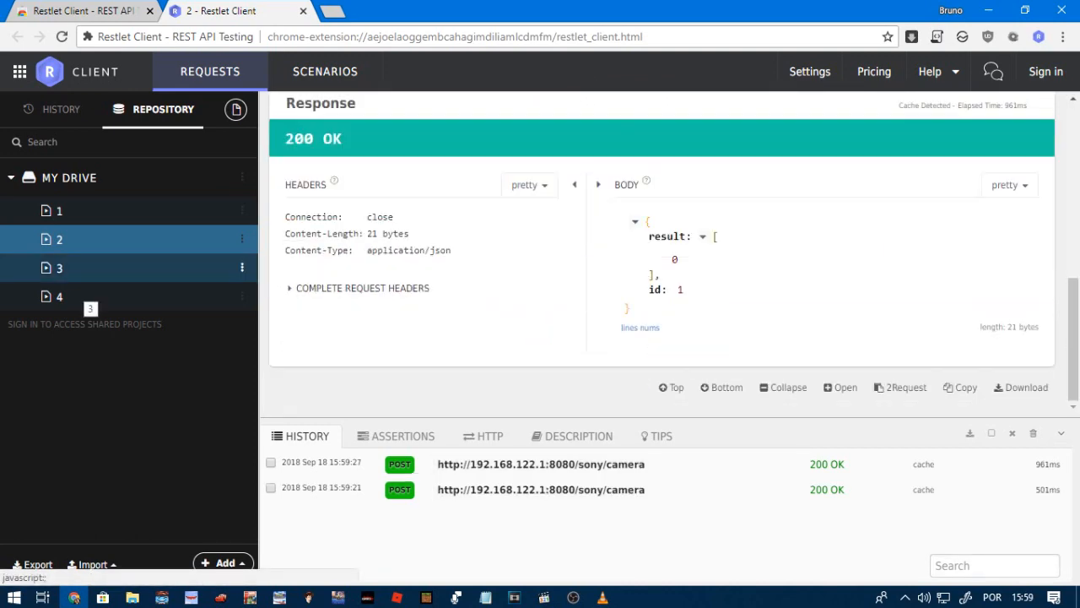
left_click(82, 273)
left_click(967, 204)
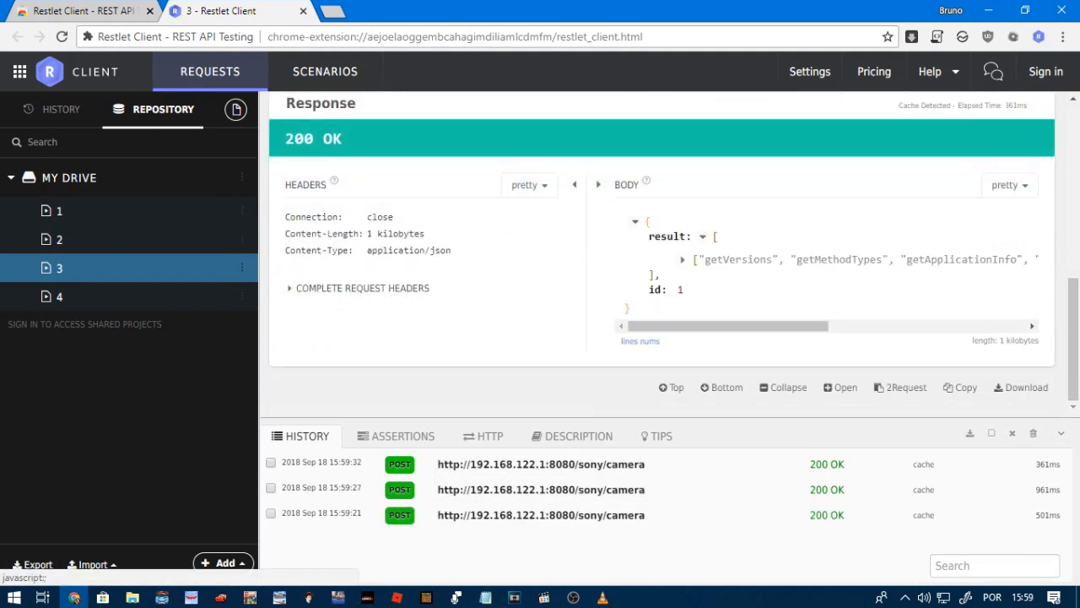
left_click(83, 297)
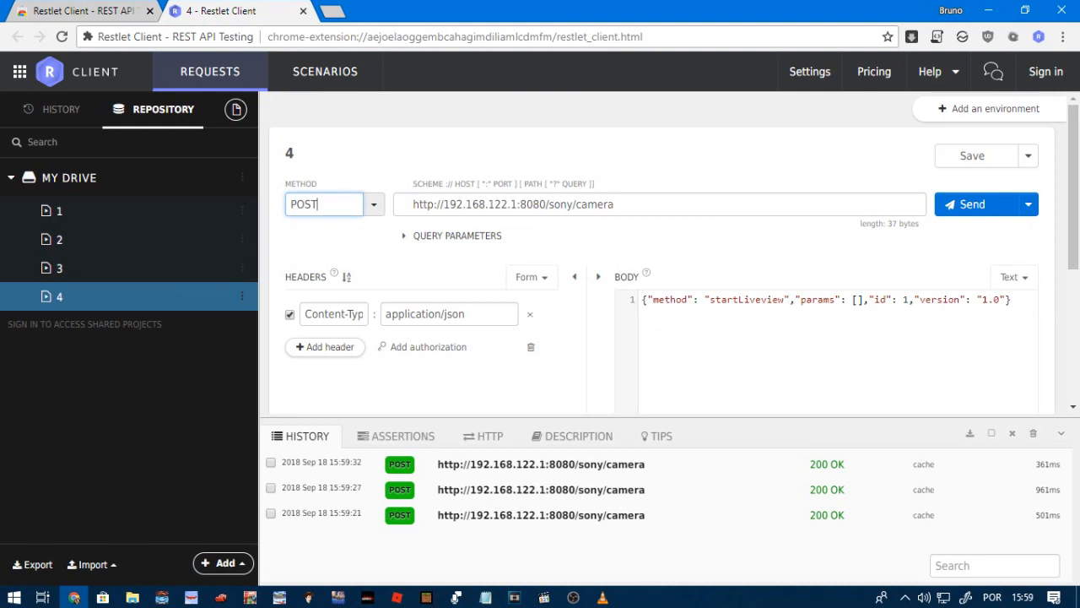
left_click(966, 204)
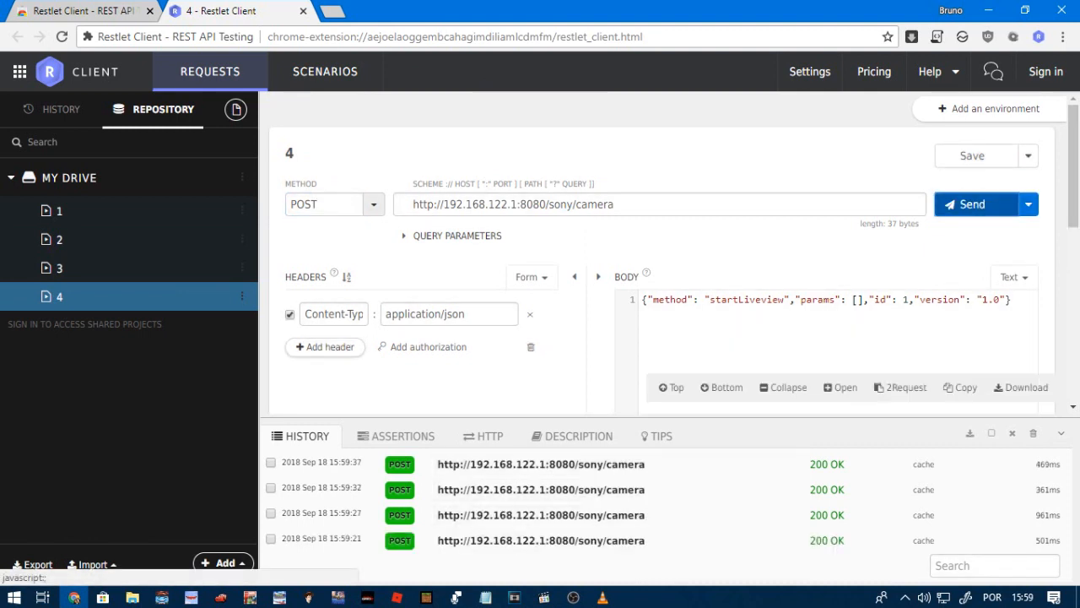
Switch to Media Player Classic and open the SonyCapture.m3u playlist from the Desktop
left_click(543, 597)
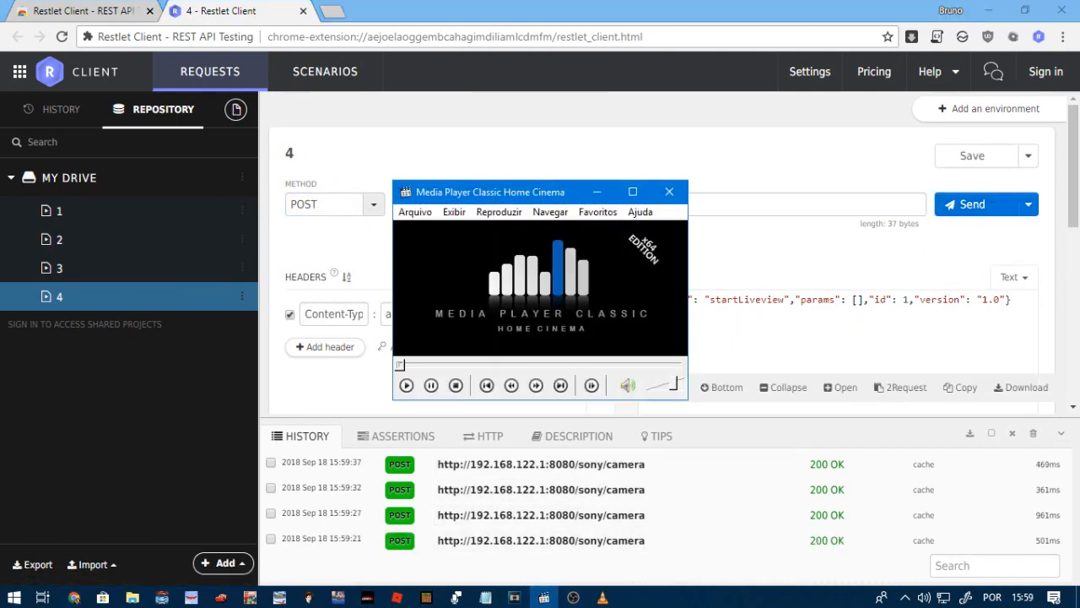
left_click(415, 212)
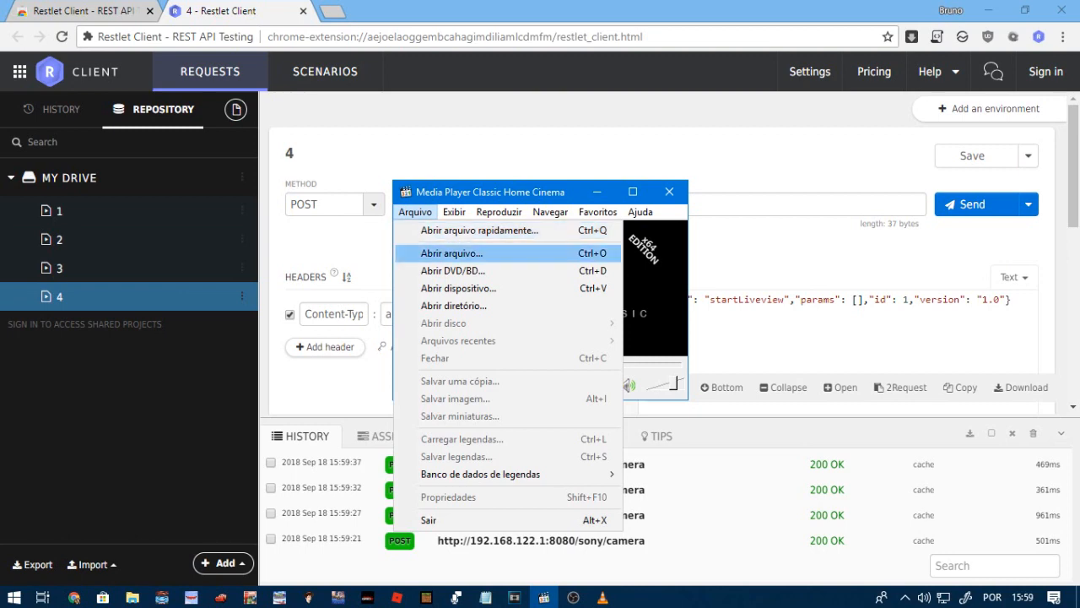
key("Return")
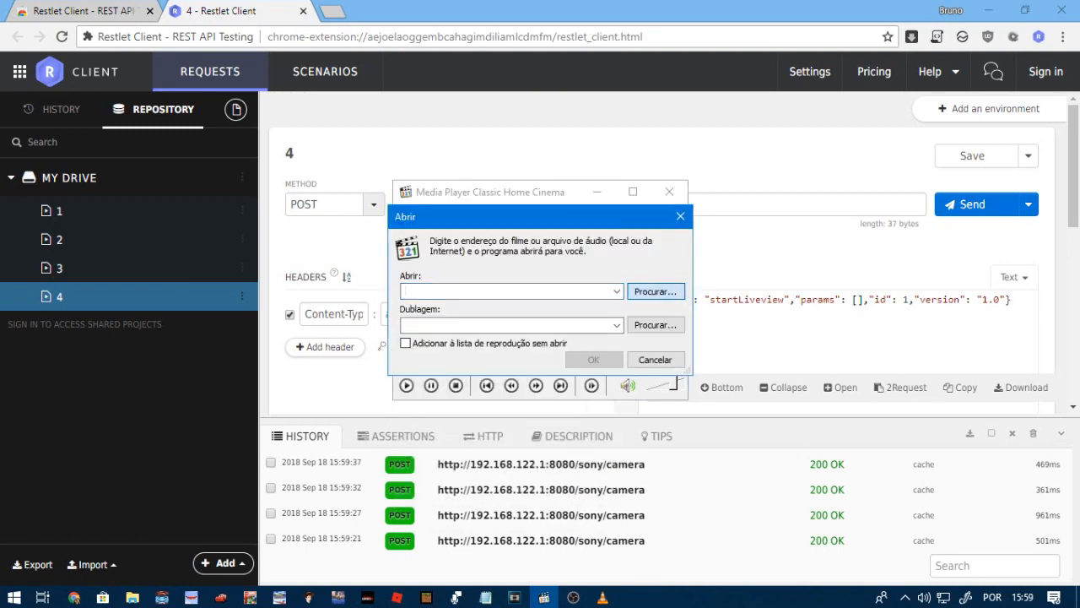
left_click(655, 292)
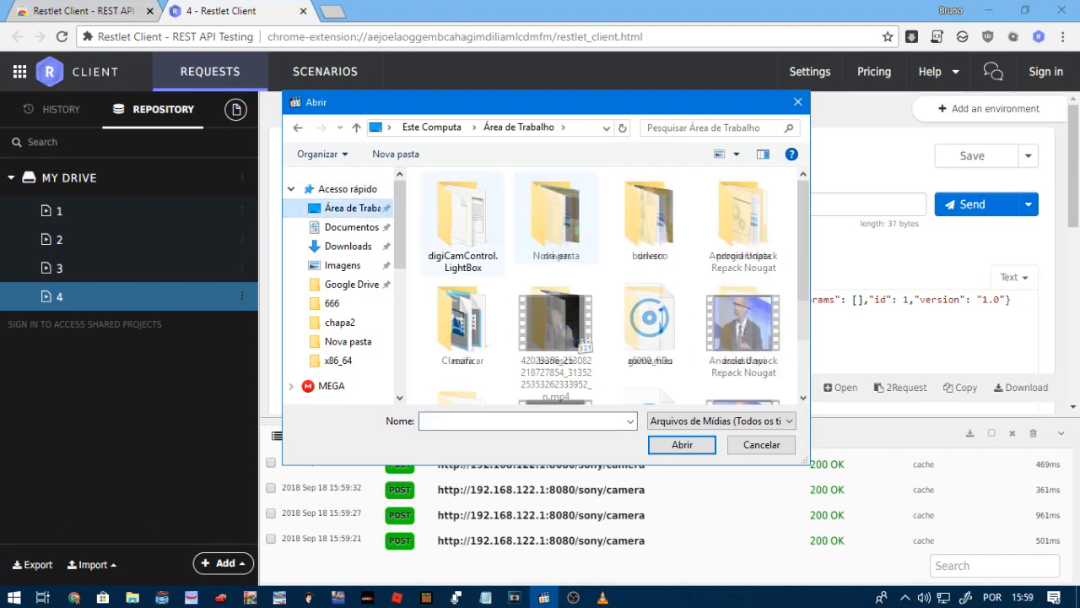
scroll(556, 223, "down", 2)
double_click(556, 321)
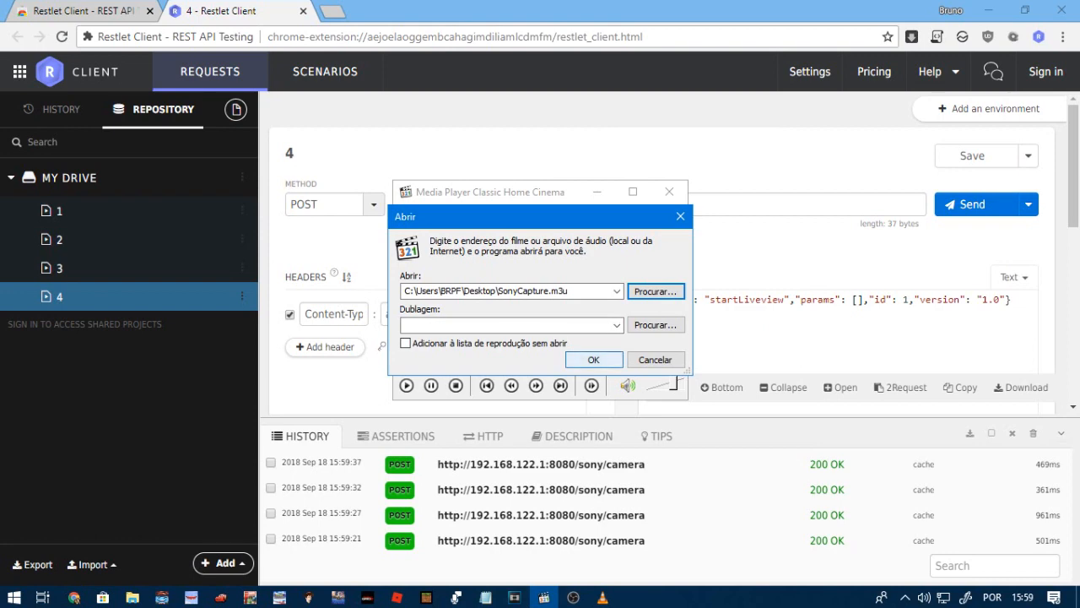
left_click(594, 359)
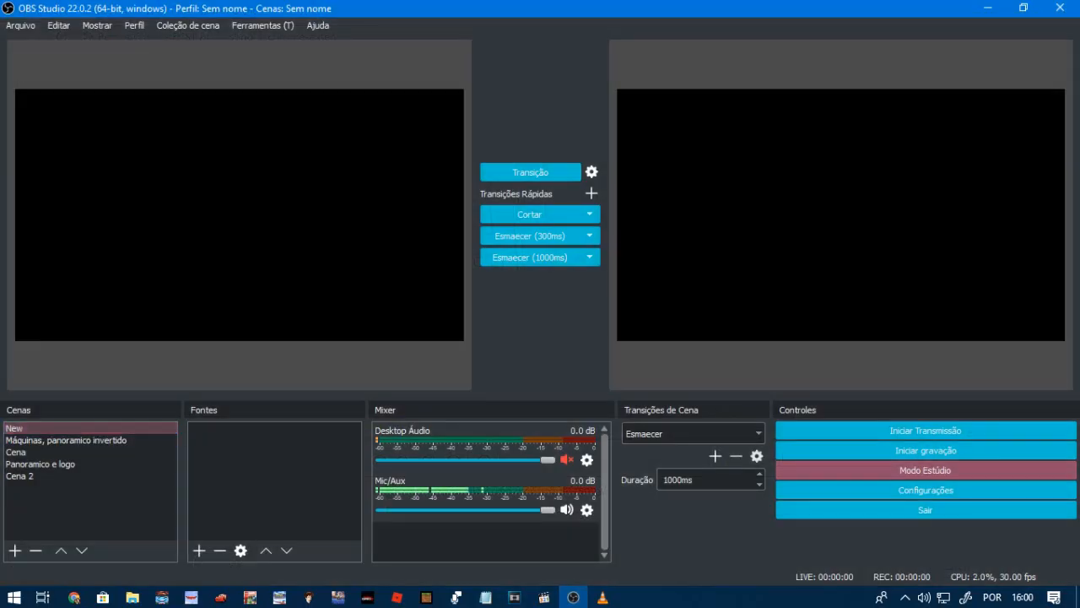
Bring the liveviewstream player window to the front from OBS Studio and show its video full screen
right_click(243, 464)
mouse_move(278, 474)
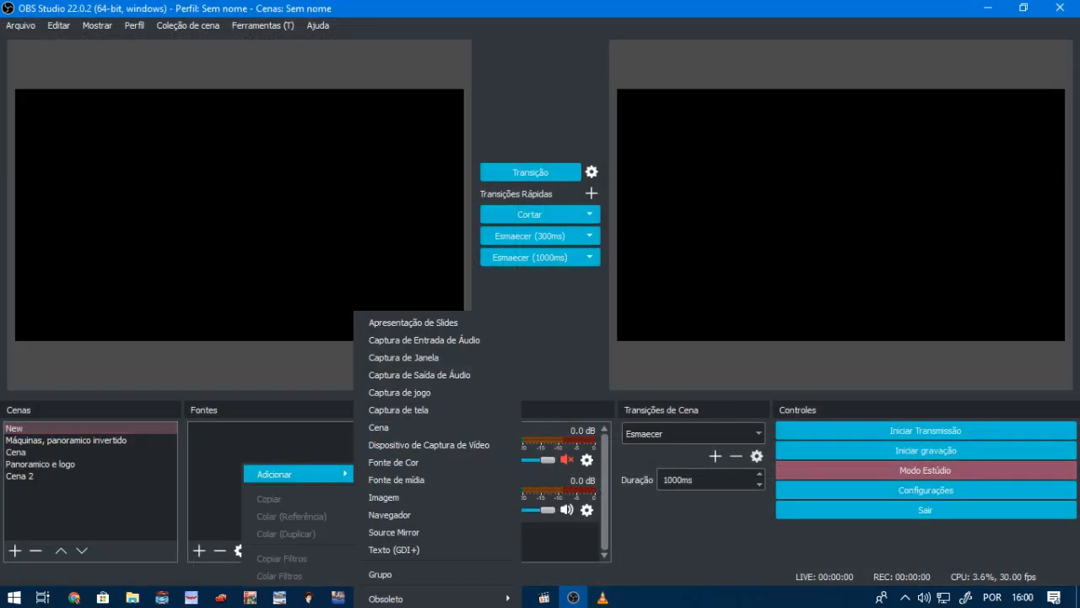
left_click(544, 596)
mouse_move(573, 595)
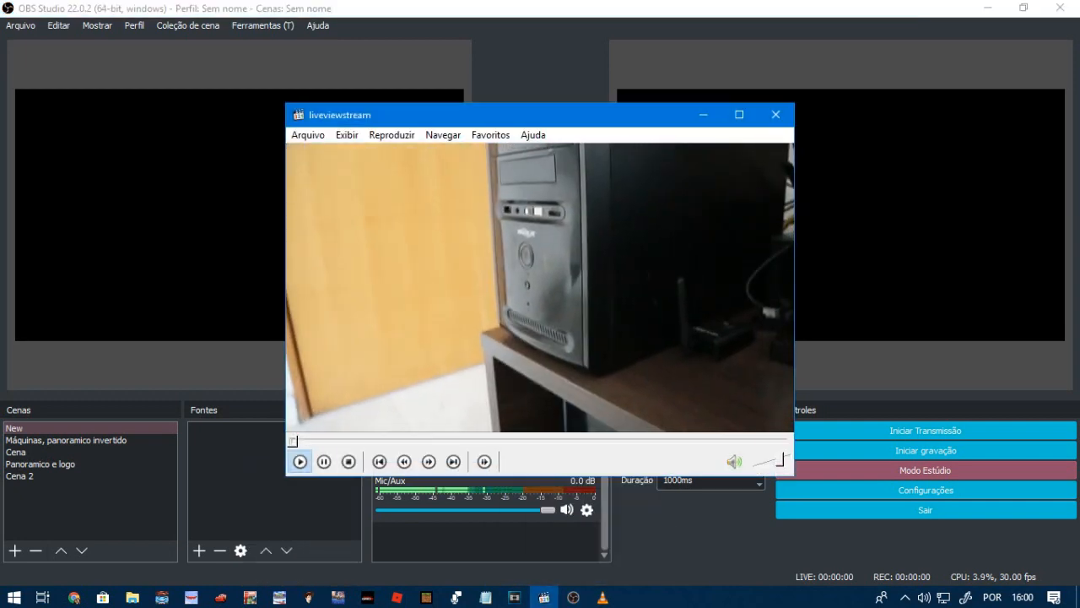
right_click(558, 164)
left_click(591, 236)
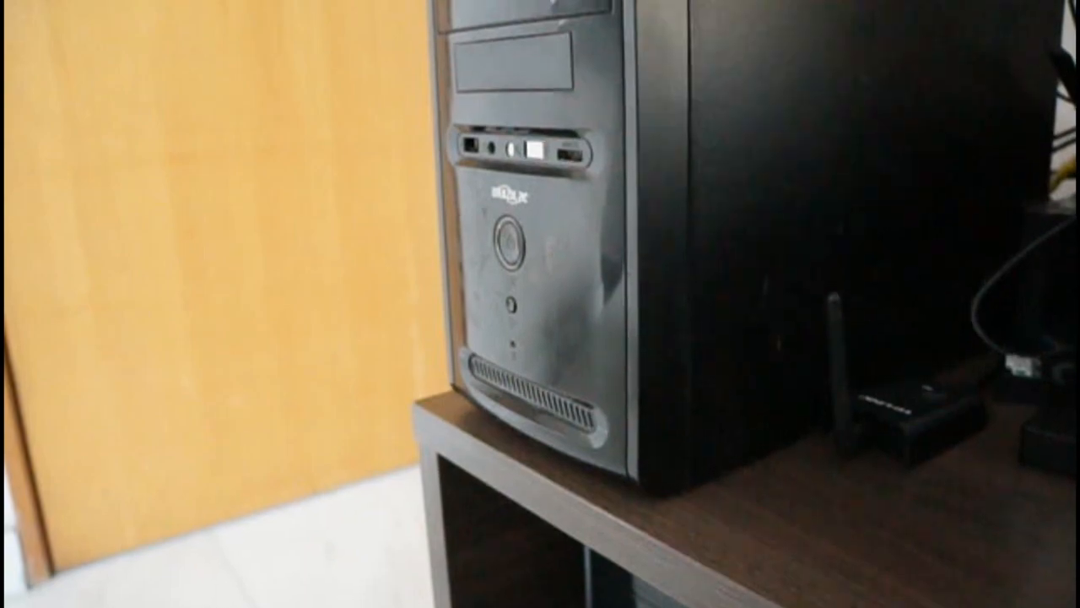
Return to OBS Studio and add a new window capture source (Captura de Janela) to the New scene with the default name
key("alt+Tab")
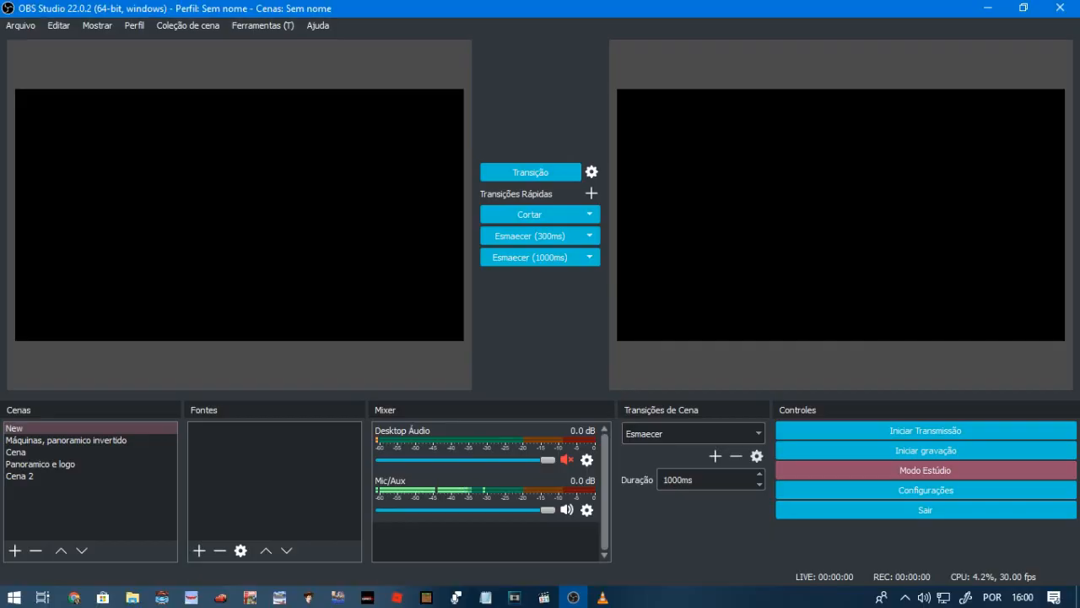
right_click(234, 386)
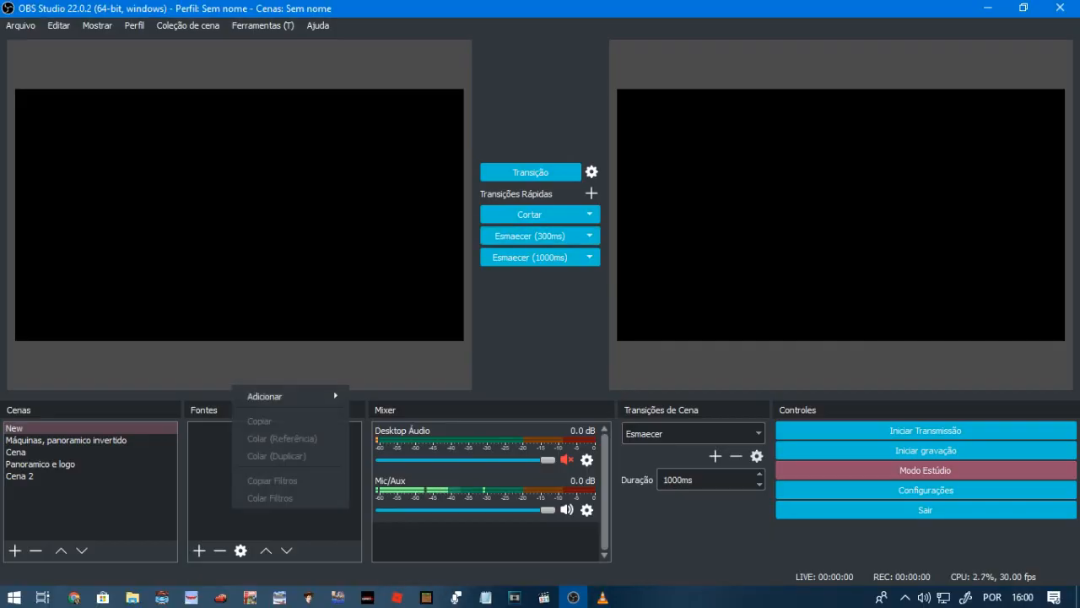
mouse_move(287, 396)
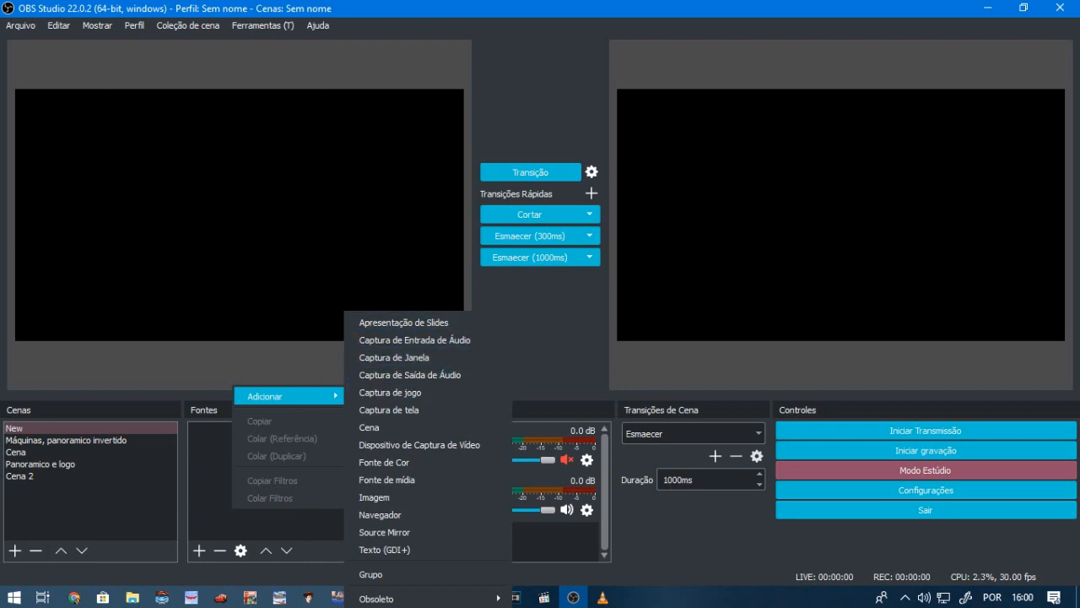
left_click(394, 357)
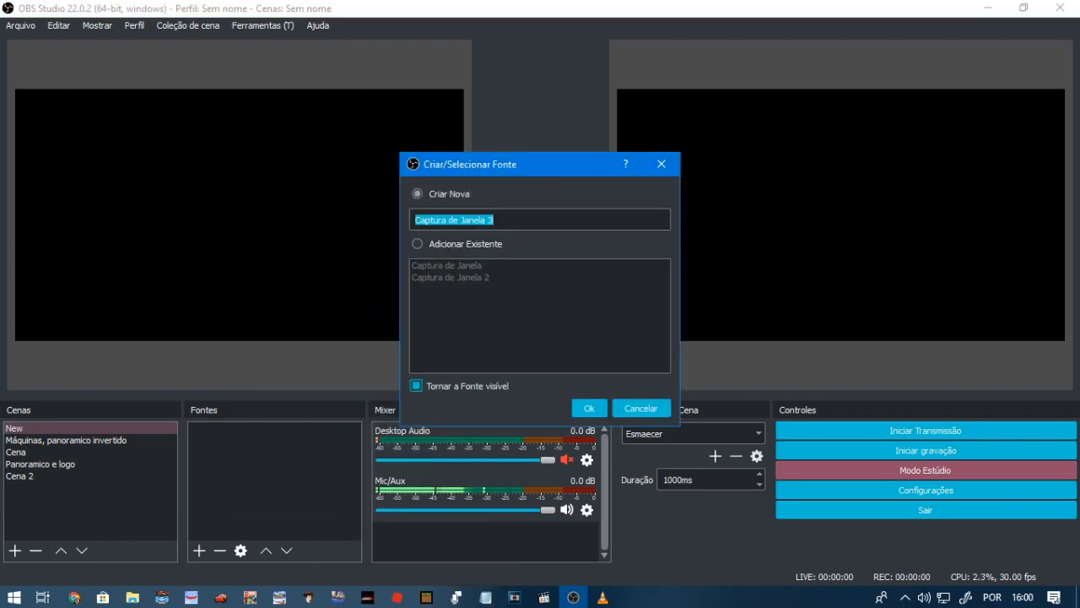
key("Return")
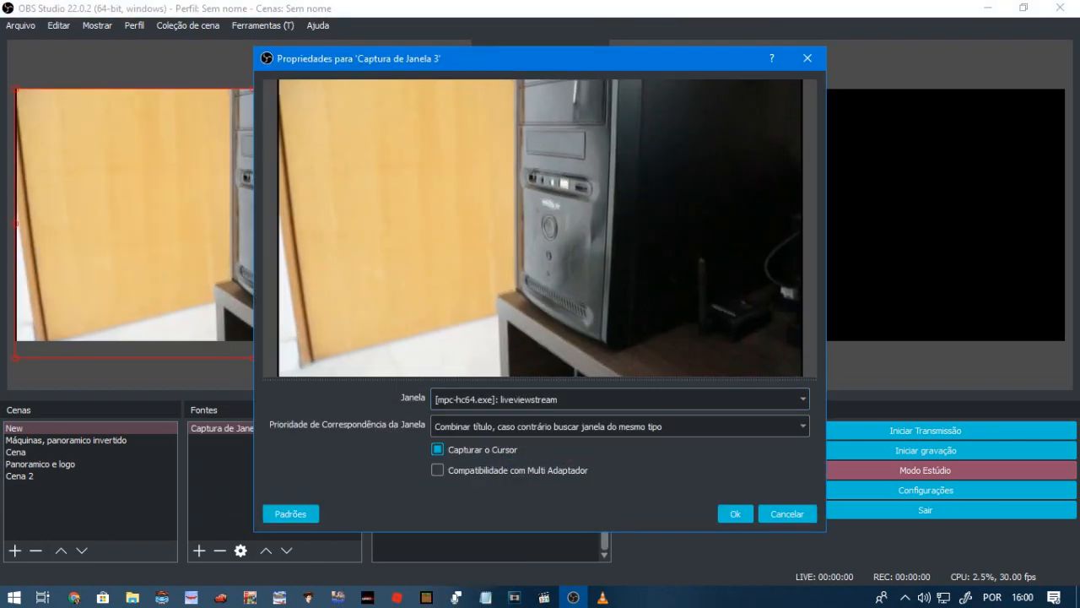